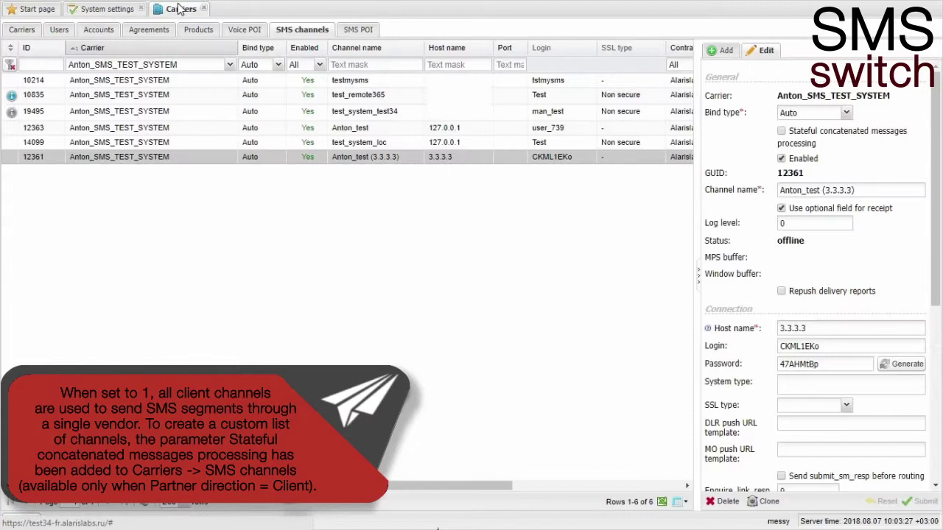
Open the details of the SMS channels test_system_loc and Anton_test for the carrier Anton_SMS_TEST_SYSTEM.
{"action": "left_click", "coordinate": [147, 143]}
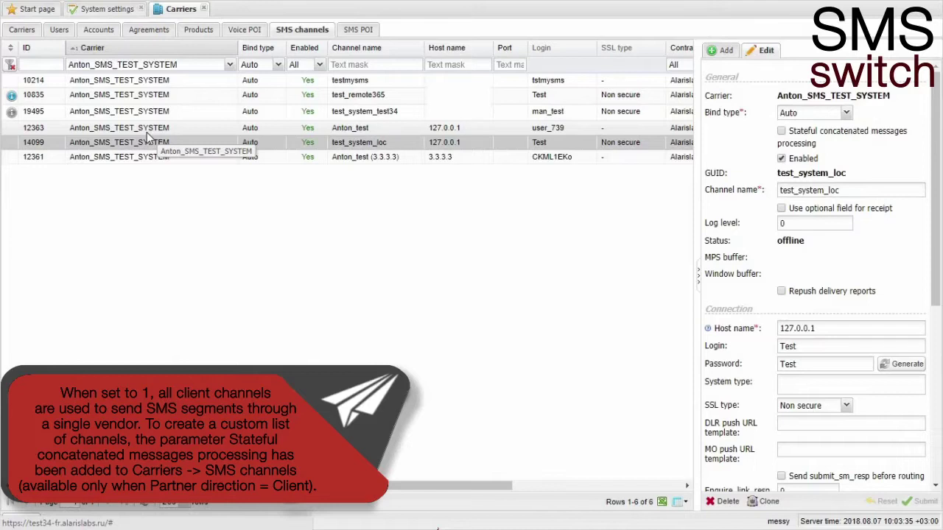
{"action": "left_click", "coordinate": [147, 129]}
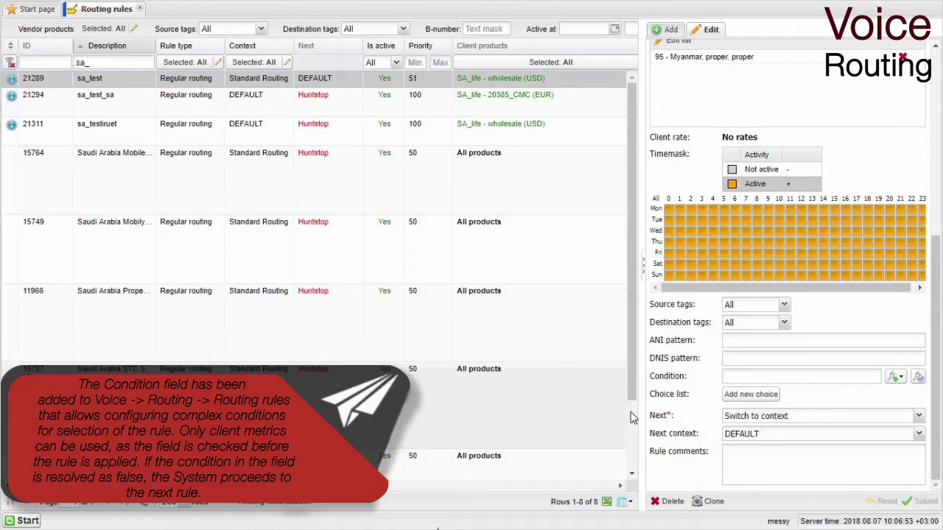
Browse the client metrics available for the Condition field of routing rule sa_test, including the POI code, POI and product statistics.
{"action": "left_click", "coordinate": [900, 378]}
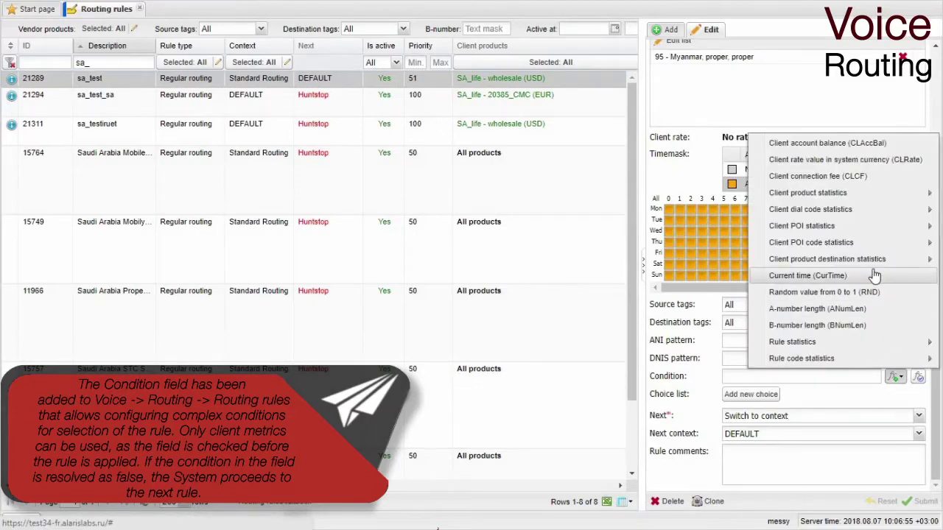
{"action": "mouse_move", "coordinate": [875, 267]}
{"action": "mouse_move", "coordinate": [877, 251]}
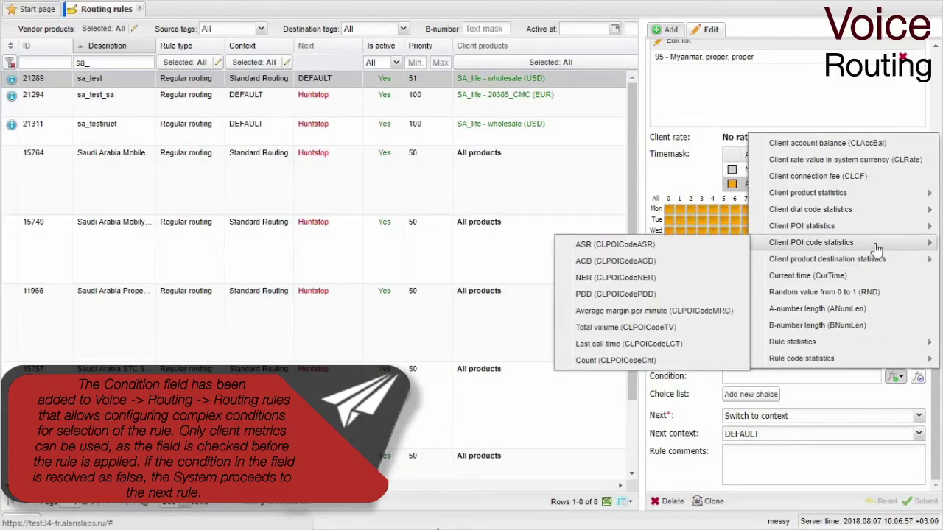
{"action": "mouse_move", "coordinate": [873, 231]}
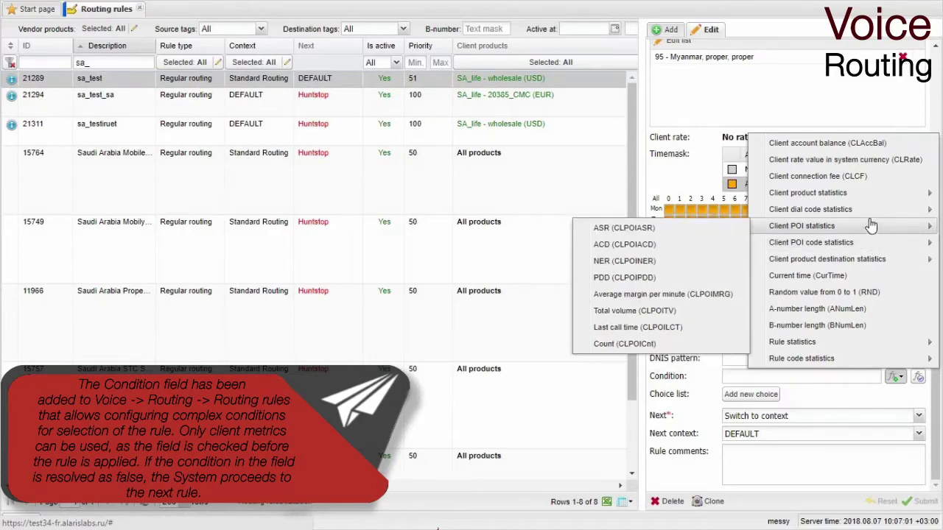
{"action": "mouse_move", "coordinate": [867, 199]}
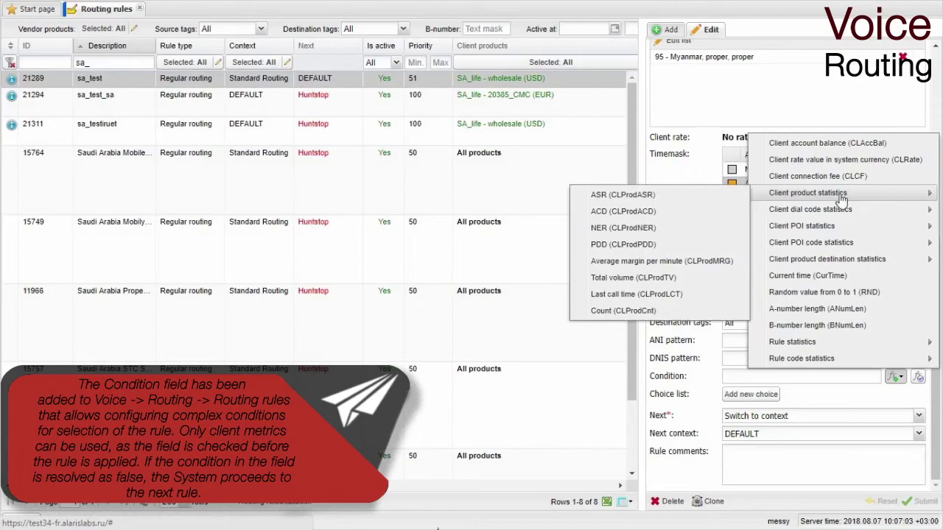
{"action": "left_click", "coordinate": [682, 167]}
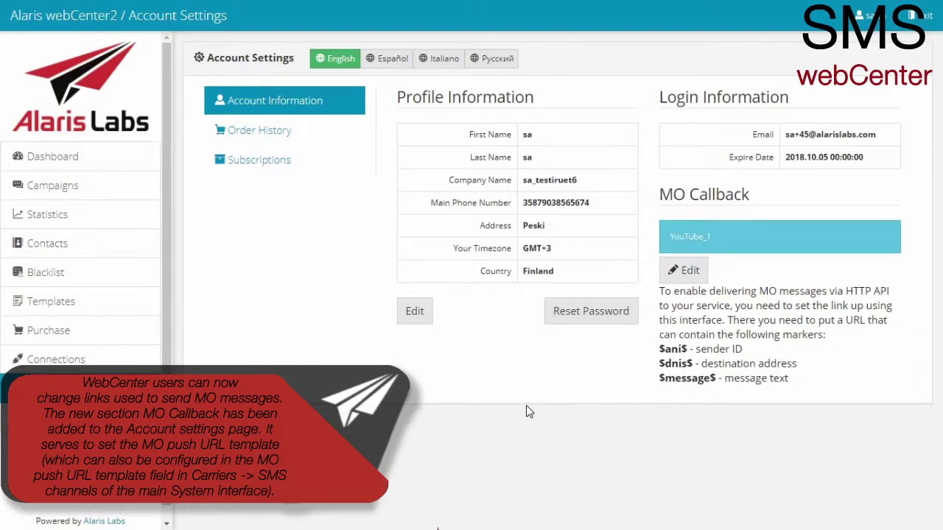
Compare the MO push URL templates of the two SMS channels belonging to carrier sa_testiruet6.
{"action": "right_click", "coordinate": [278, 326]}
{"action": "key", "text": "Escape"}
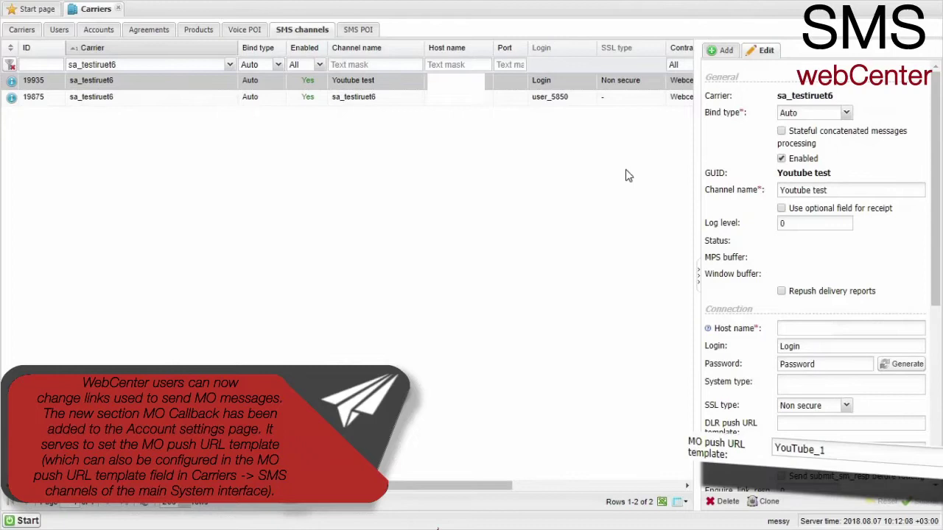
{"action": "left_click", "coordinate": [566, 103]}
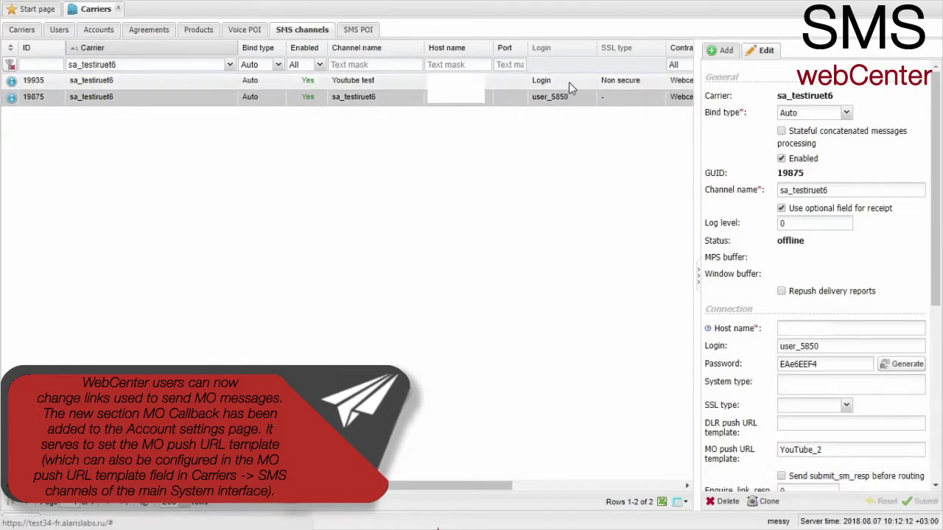
{"action": "left_click", "coordinate": [569, 83]}
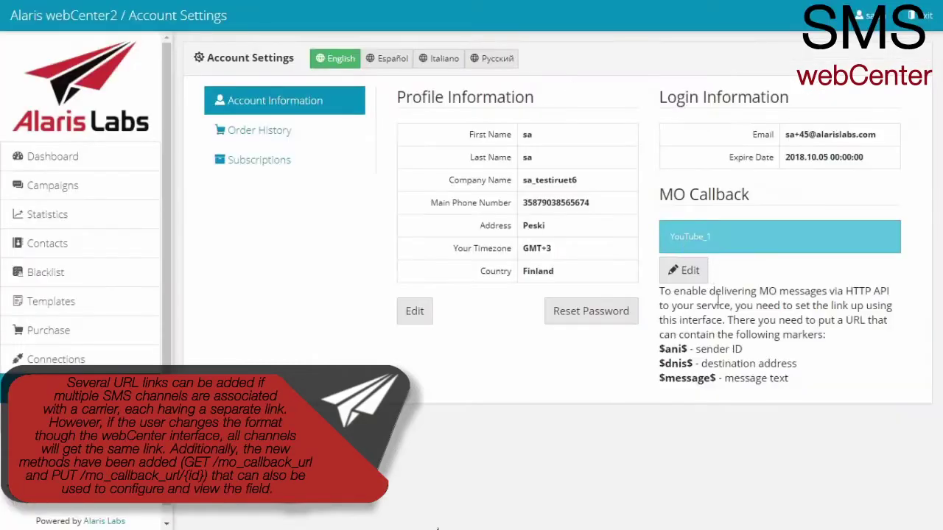
Set the webCenter MO callback link to YouTube_3 and check the MO push URL template of both sa_testiruet6 SMS channels.
{"action": "left_click", "coordinate": [691, 275]}
{"action": "left_click", "coordinate": [735, 242]}
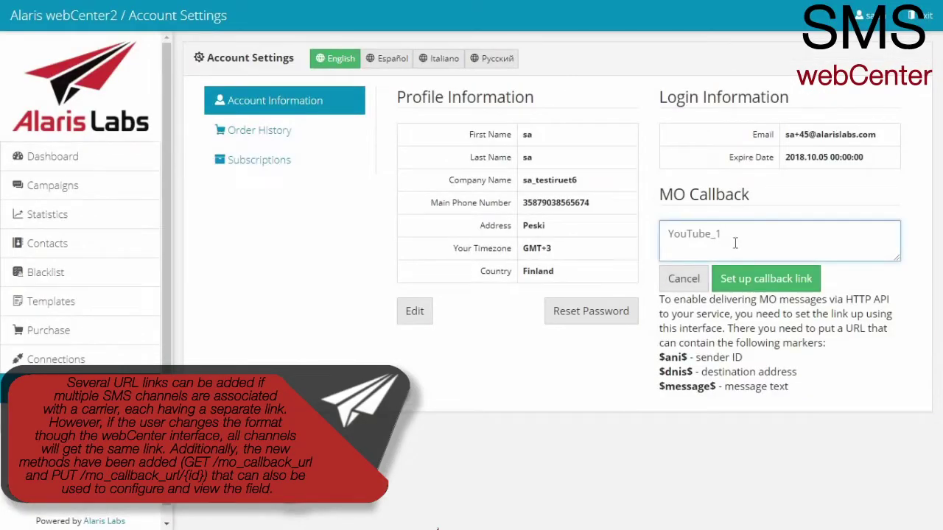
{"action": "left_click", "coordinate": [770, 280]}
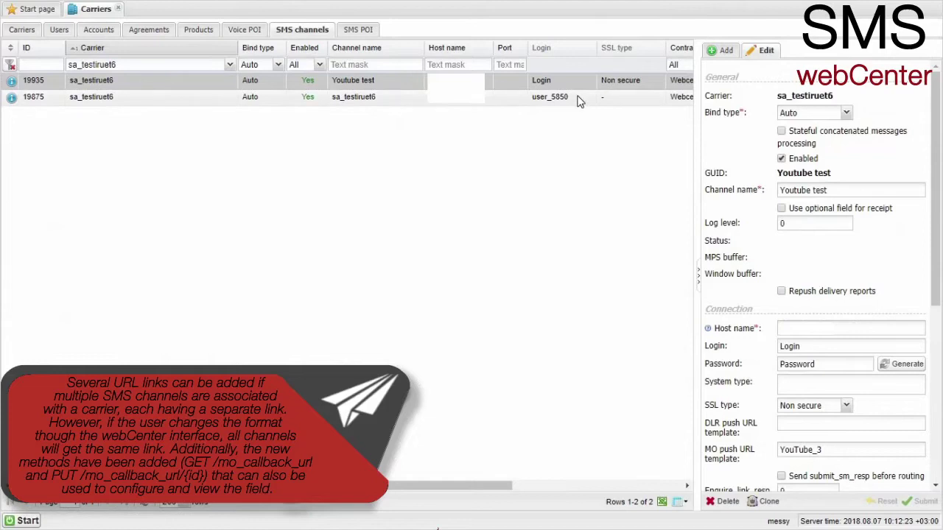
{"action": "left_click", "coordinate": [579, 98]}
{"action": "left_click", "coordinate": [579, 85]}
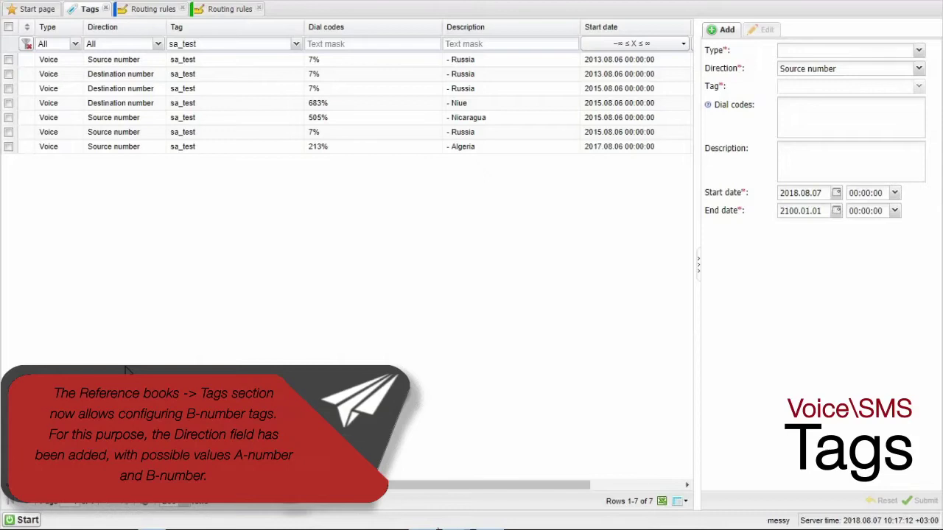
Set the type of the new tag to Voice and its direction to Destination number.
{"action": "left_click", "coordinate": [875, 50]}
{"action": "left_click", "coordinate": [864, 65]}
{"action": "left_click", "coordinate": [866, 71]}
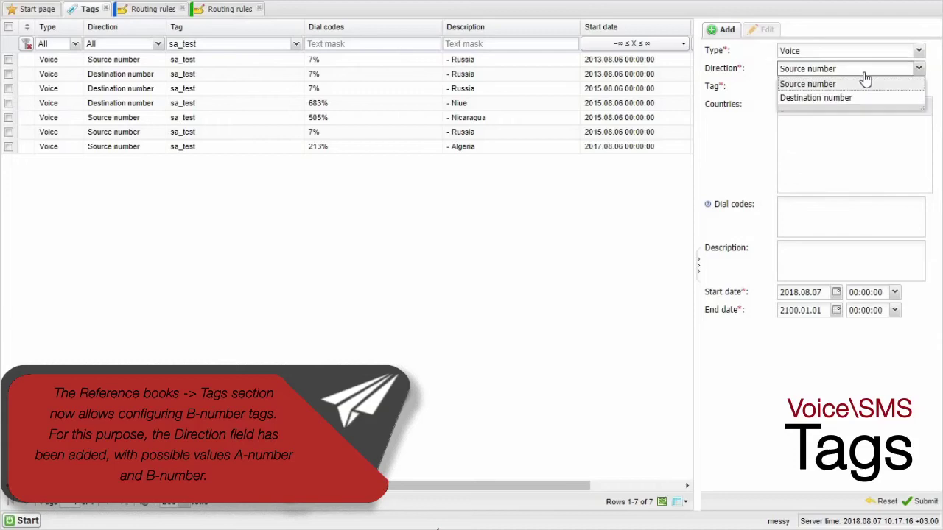
{"action": "left_click", "coordinate": [859, 97]}
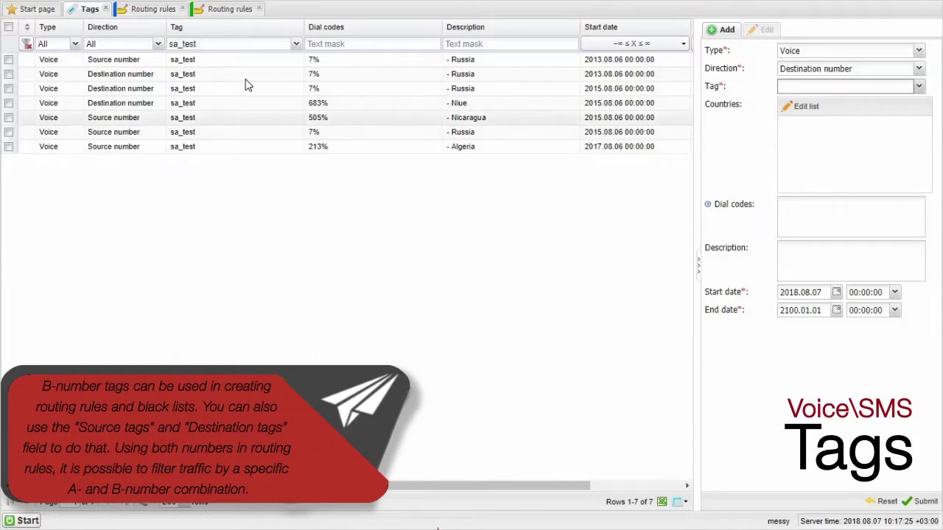
View the source and destination tag fields in the voice routing rules and the SMS routing rules.
{"action": "left_click", "coordinate": [155, 10]}
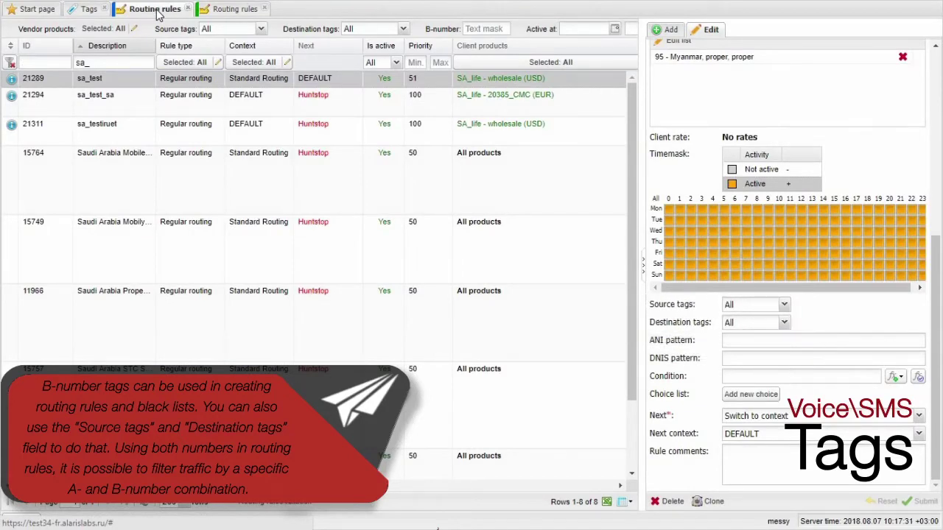
{"action": "left_click", "coordinate": [228, 10]}
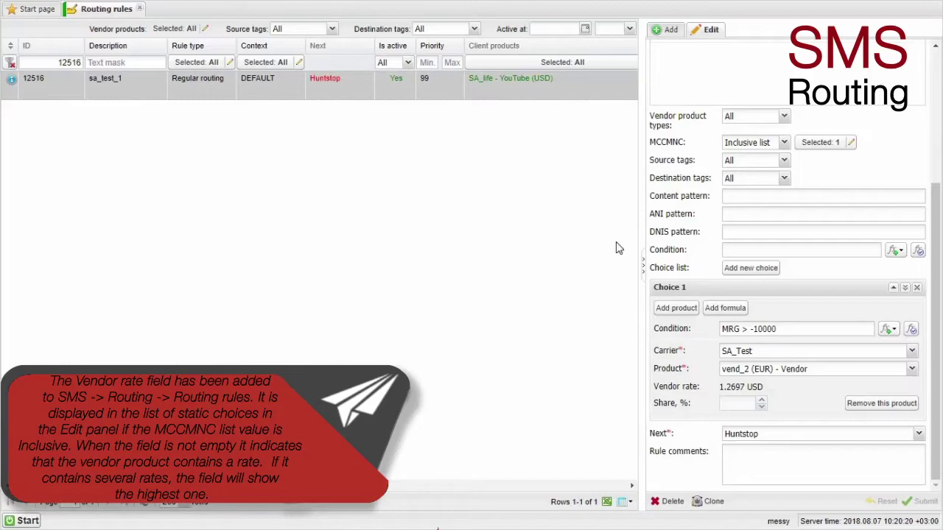
{"action": "mouse_move", "coordinate": [829, 145]}
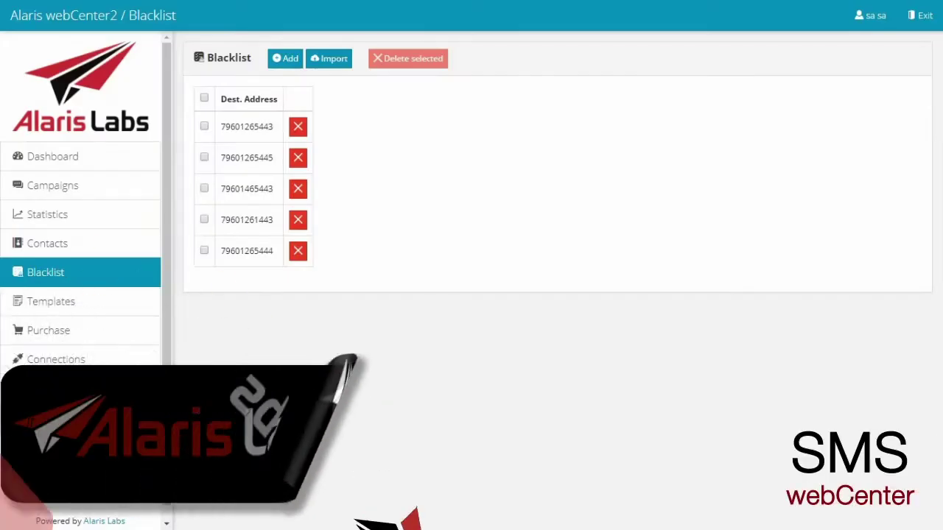
Delete the last three destination addresses from the webCenter Blacklist together.
{"action": "left_click", "coordinate": [204, 251]}
{"action": "left_click", "coordinate": [204, 219]}
{"action": "left_click", "coordinate": [204, 189]}
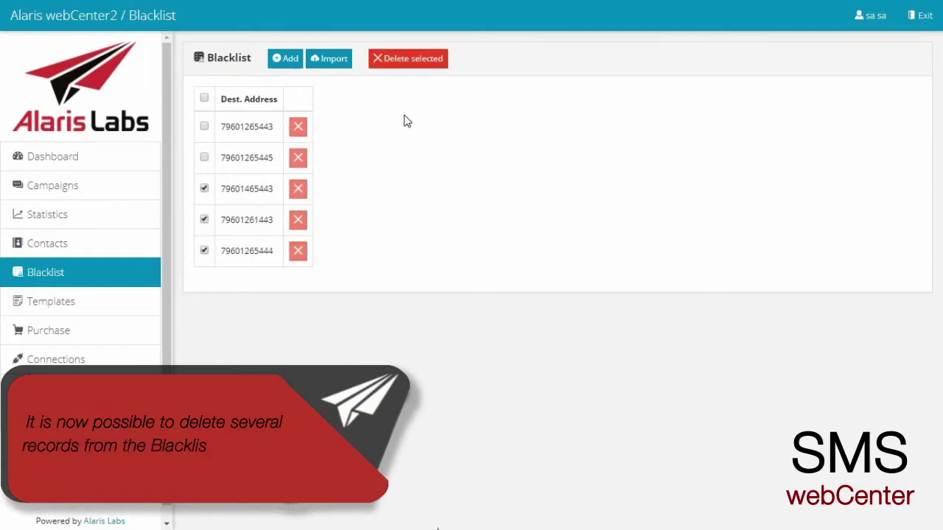
{"action": "left_click", "coordinate": [431, 58]}
{"action": "left_click", "coordinate": [347, 162]}
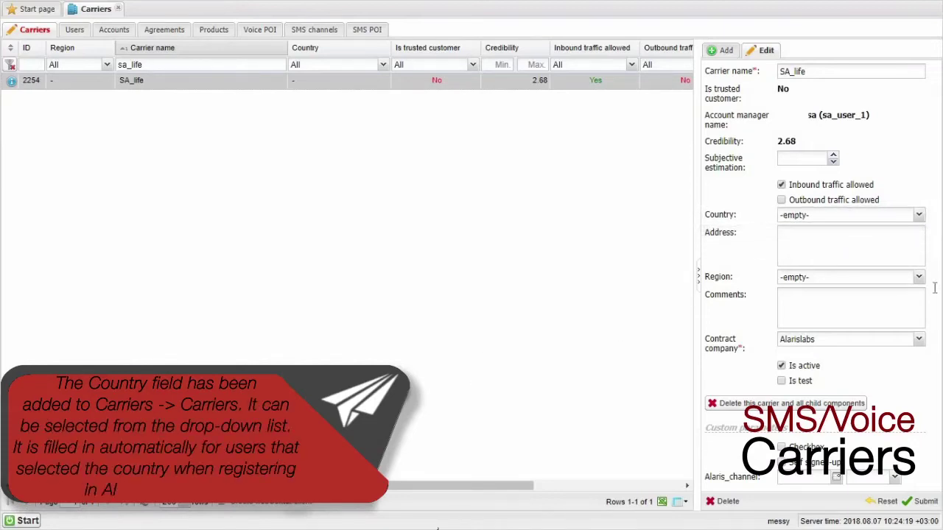
Set the country of carrier SA_life to Angola.
{"action": "left_click", "coordinate": [918, 216]}
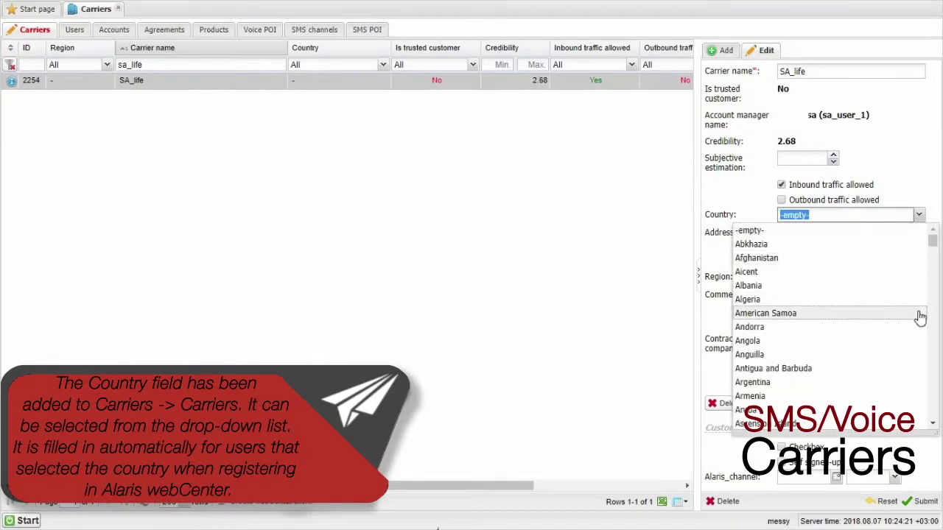
{"action": "left_click", "coordinate": [921, 341]}
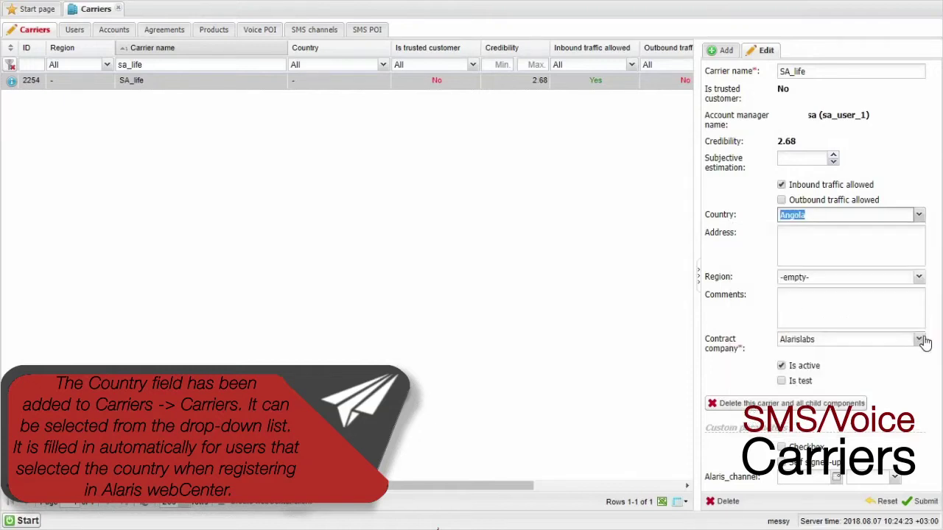
{"action": "left_click", "coordinate": [932, 361]}
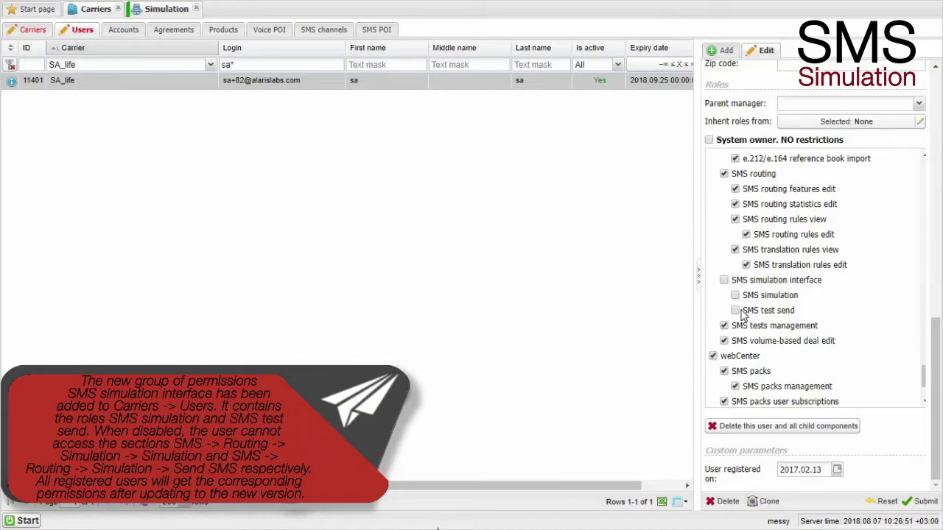
Switch on the SMS simulation interface permission group for the SA_life user and toggle its SMS simulation role.
{"action": "left_click", "coordinate": [723, 281]}
{"action": "left_click", "coordinate": [735, 296]}
{"action": "left_click", "coordinate": [735, 296]}
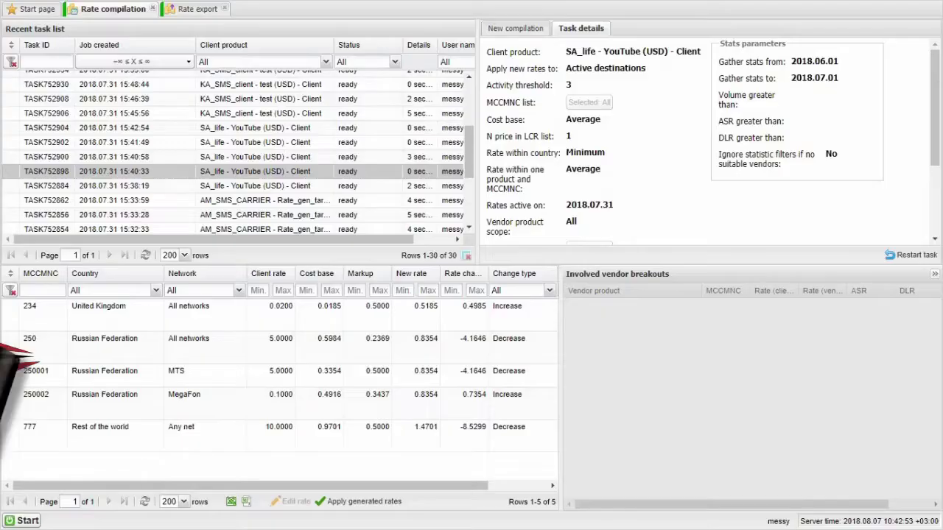
Apply the generated SA_life - YouTube (USD) rates with a rate update sent to the client, start dates 2018.08.09 and increase dates 2018.08.10.
{"action": "left_click", "coordinate": [390, 502]}
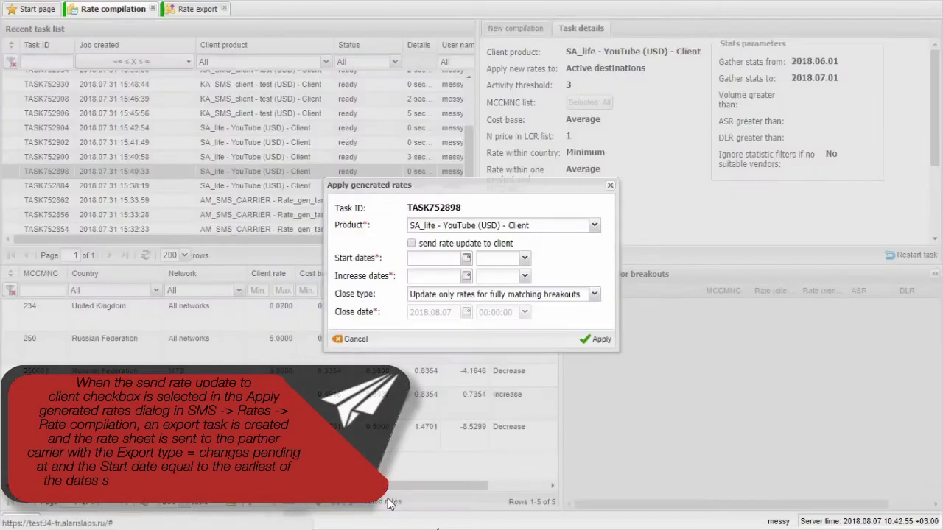
{"action": "left_click", "coordinate": [450, 246]}
{"action": "left_click", "coordinate": [466, 258]}
{"action": "left_click", "coordinate": [487, 315]}
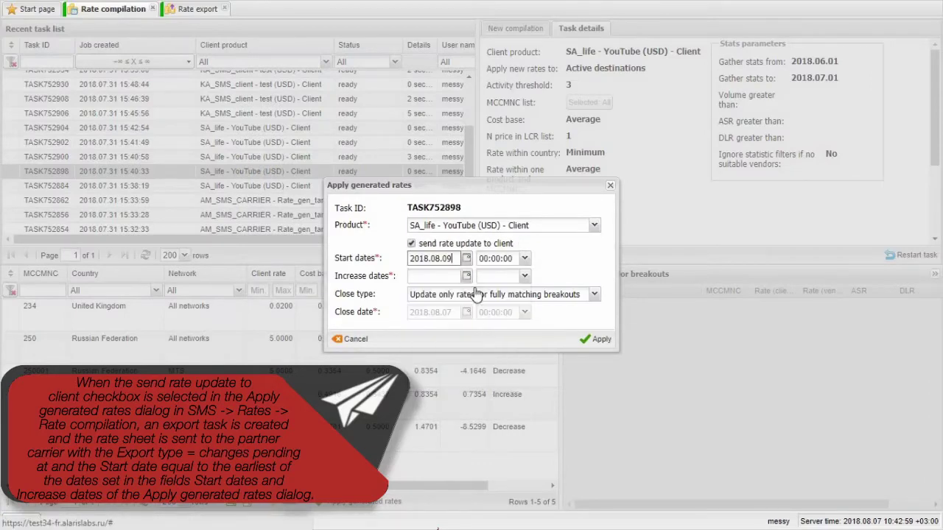
{"action": "left_click", "coordinate": [467, 277]}
{"action": "left_click", "coordinate": [503, 332]}
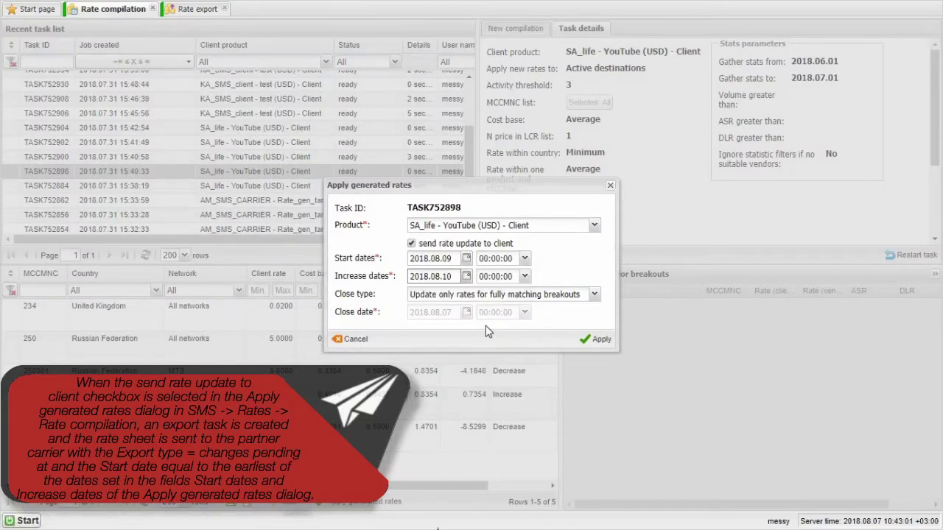
{"action": "left_click", "coordinate": [595, 340]}
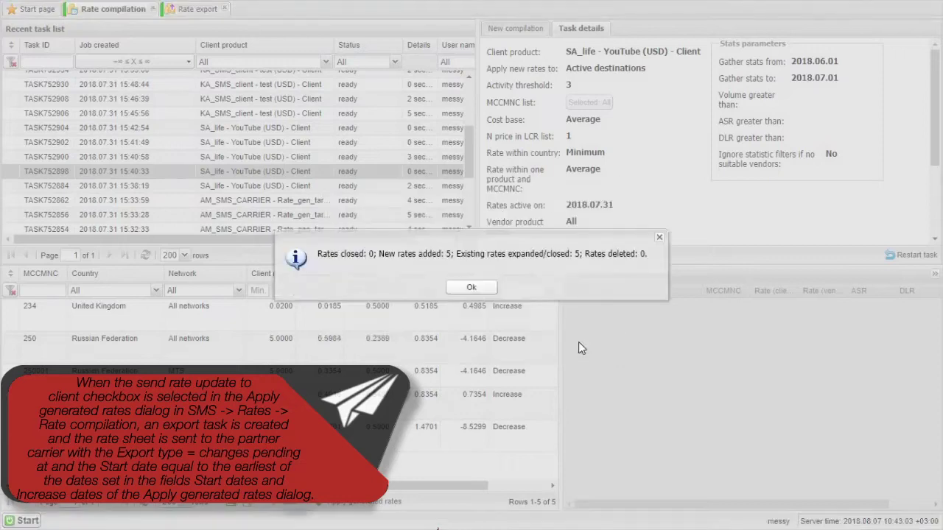
{"action": "left_click", "coordinate": [479, 293]}
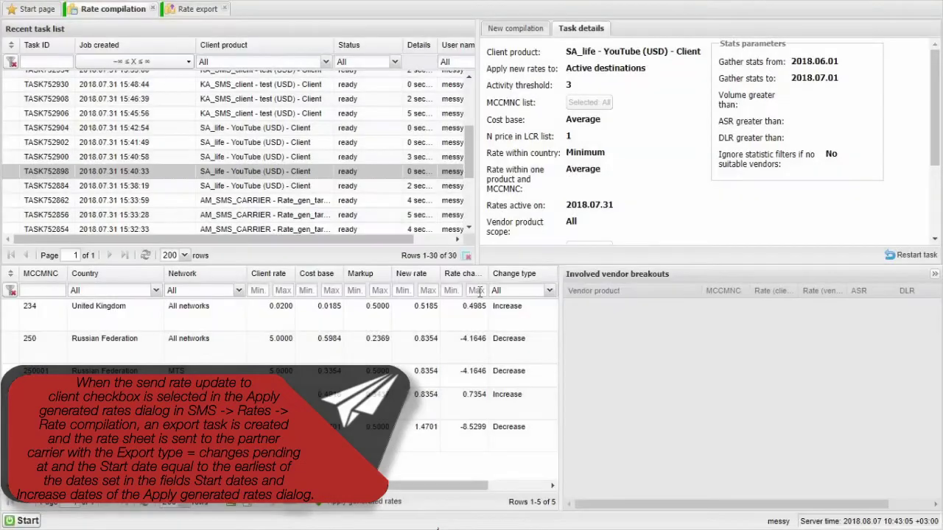
Open Rate export and refresh the task list to check the export status of the rate update.
{"action": "left_click", "coordinate": [184, 10]}
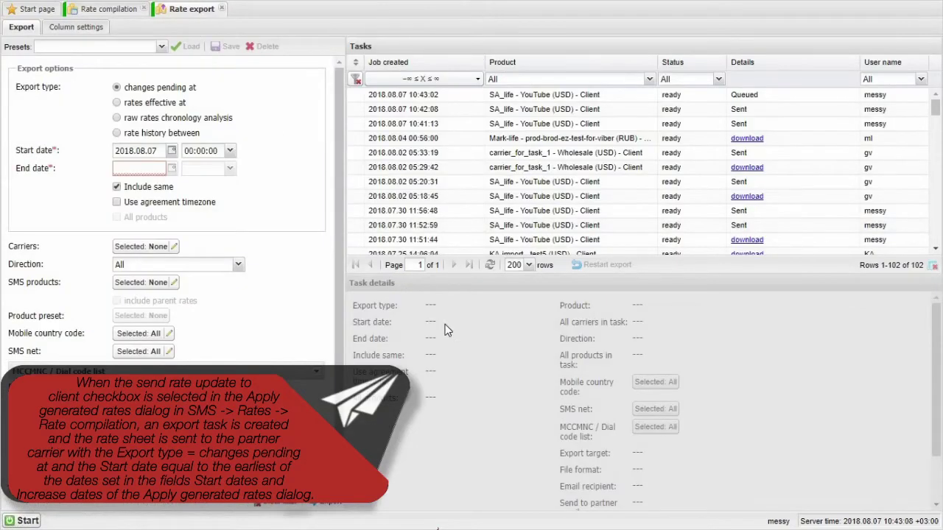
{"action": "left_click", "coordinate": [490, 265]}
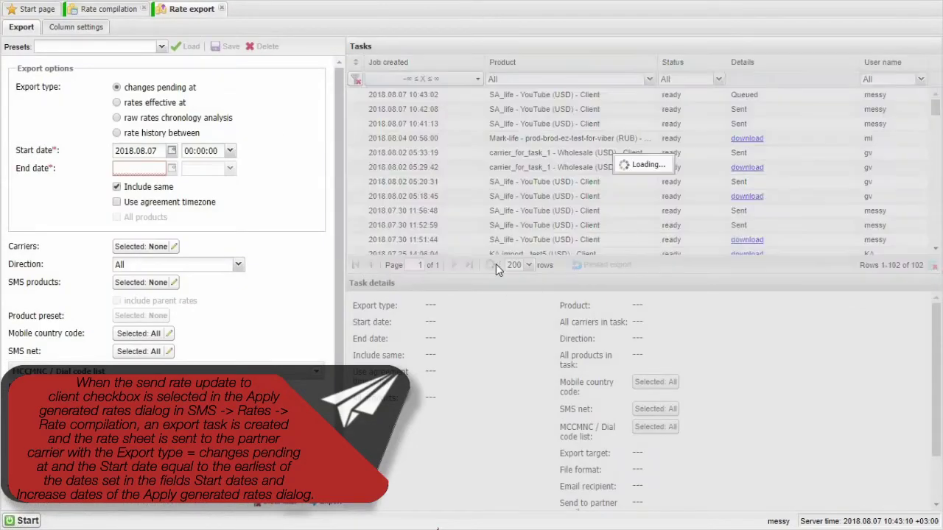
{"action": "left_click", "coordinate": [492, 267]}
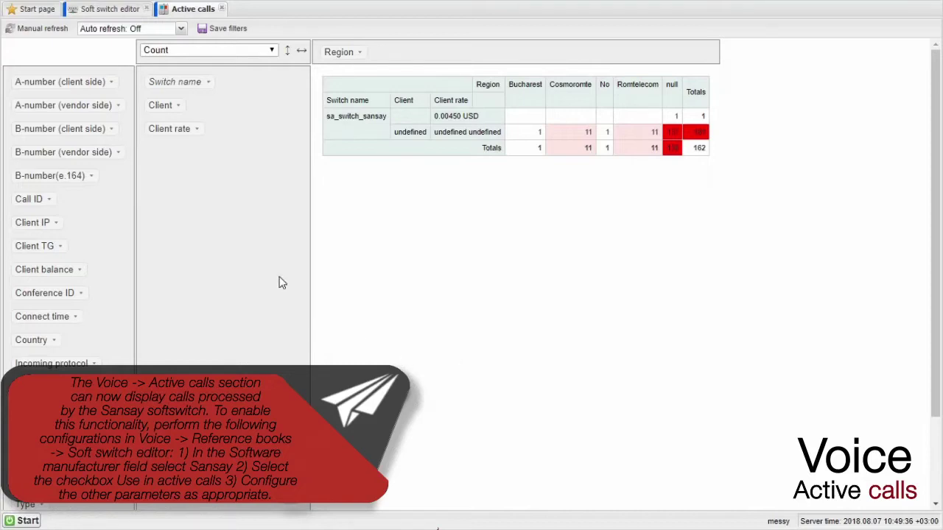
Examine the Software manufacturer and Use in active calls settings of sa_switch_sansay in the Soft switch editor.
{"action": "left_click", "coordinate": [112, 10]}
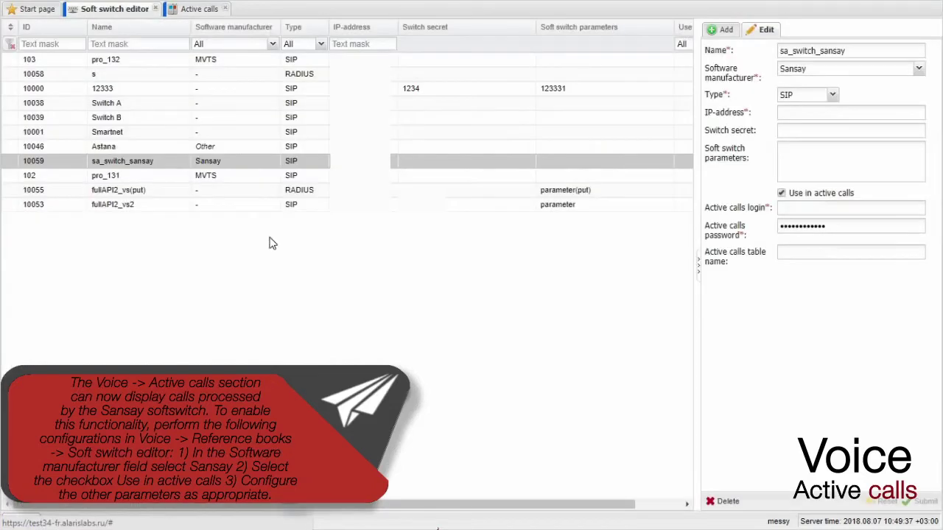
{"action": "left_click", "coordinate": [919, 68]}
{"action": "left_click", "coordinate": [919, 69]}
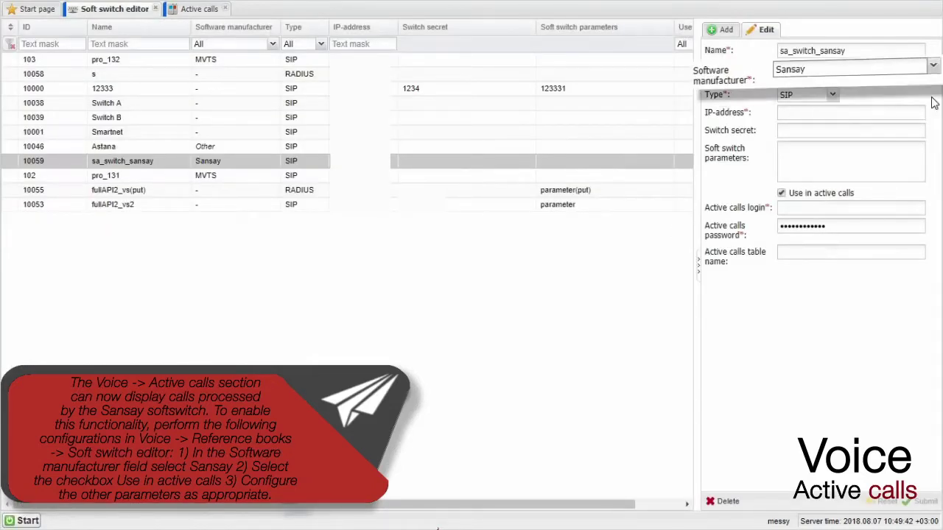
{"action": "left_click", "coordinate": [834, 196]}
{"action": "left_click", "coordinate": [836, 198]}
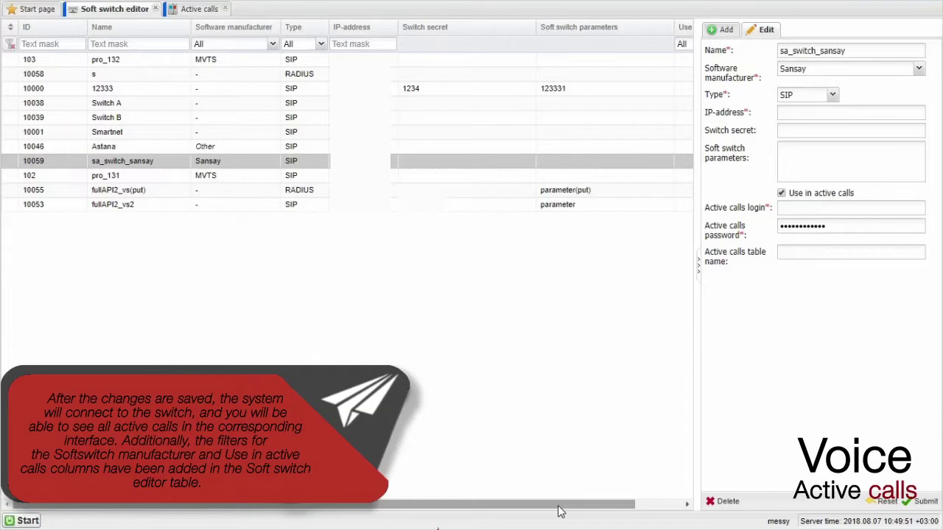
Review the Use in active calls and Software manufacturer column filter options in the Soft switch editor table.
{"action": "left_click_drag", "start_coordinate": [560, 512], "coordinate": [621, 511]}
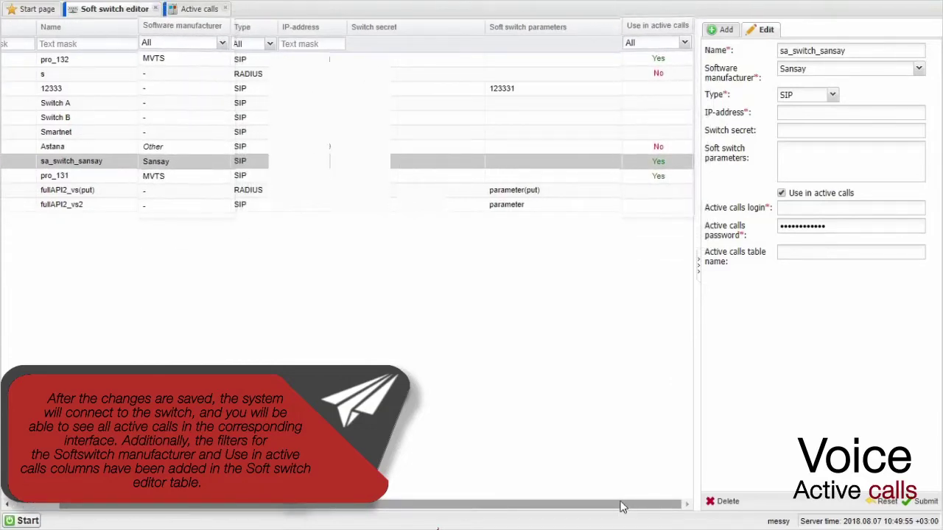
{"action": "left_click", "coordinate": [685, 44]}
{"action": "left_click", "coordinate": [631, 58]}
{"action": "left_click", "coordinate": [221, 43]}
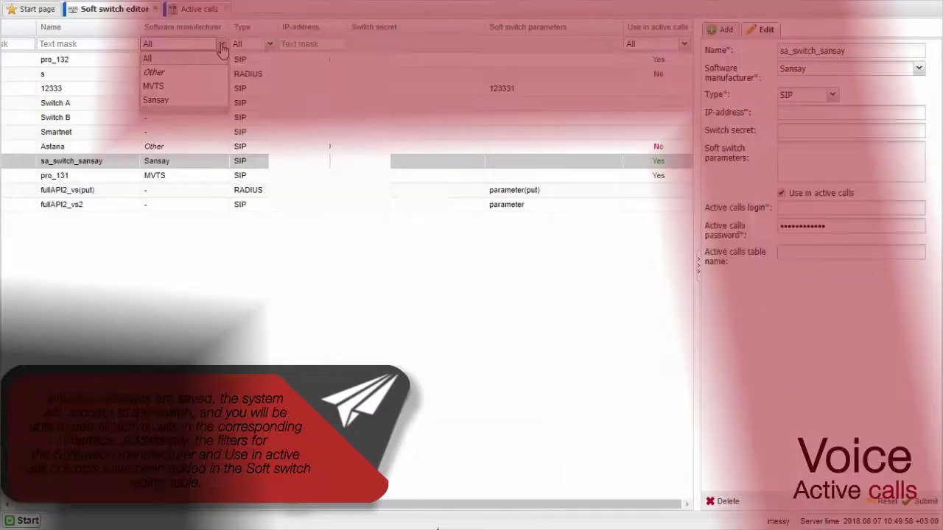
{"action": "left_click", "coordinate": [300, 306]}
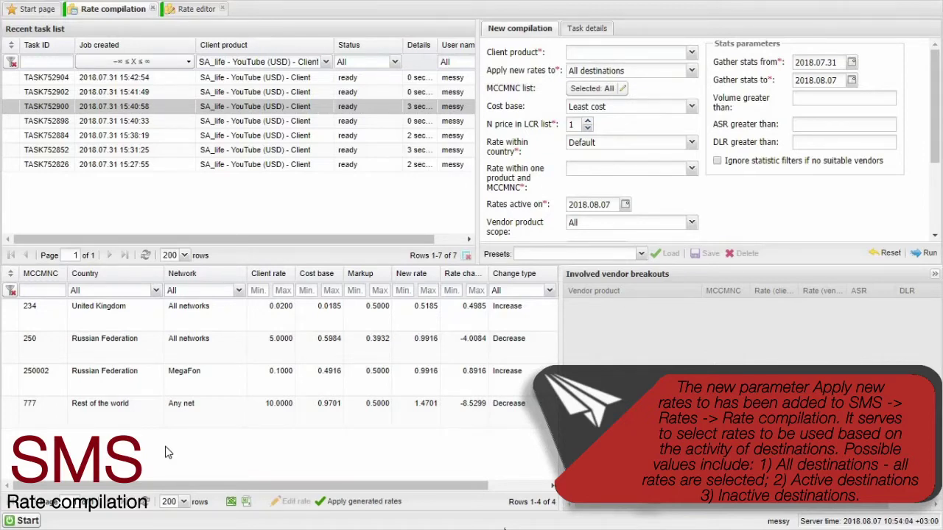
Set Apply new rates to as Inactive destinations for the new SMS rate compilation.
{"action": "left_click", "coordinate": [691, 71]}
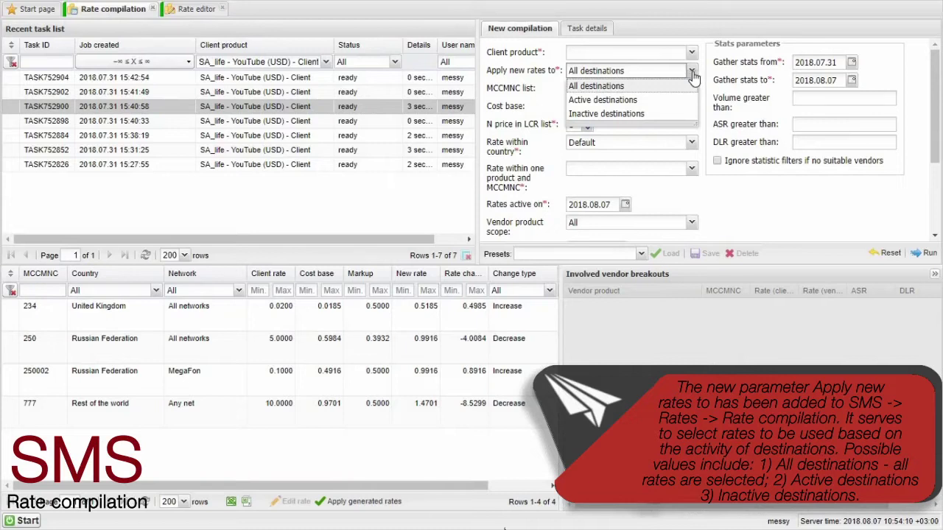
{"action": "left_click", "coordinate": [683, 114]}
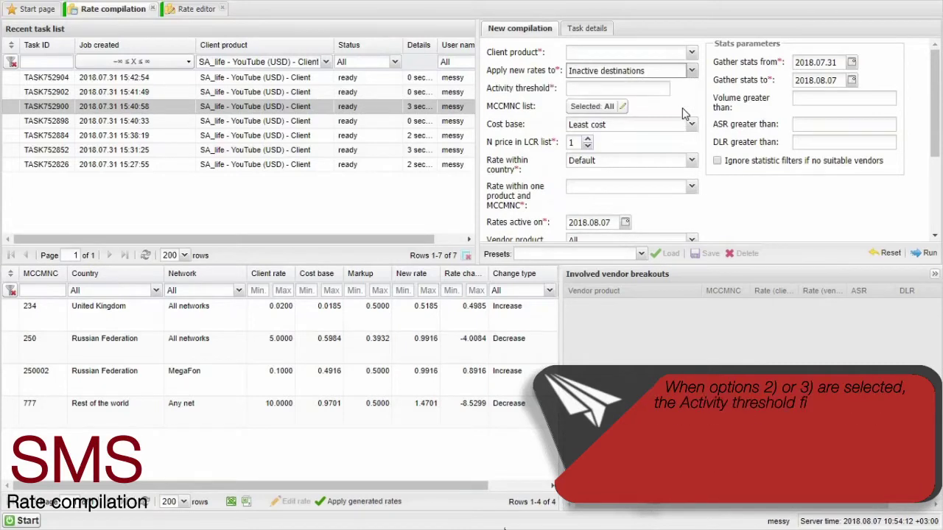
Examine the client product's existing rates in Rate editor and return to Rate compilation to view the selected task's details.
{"action": "left_click", "coordinate": [198, 10]}
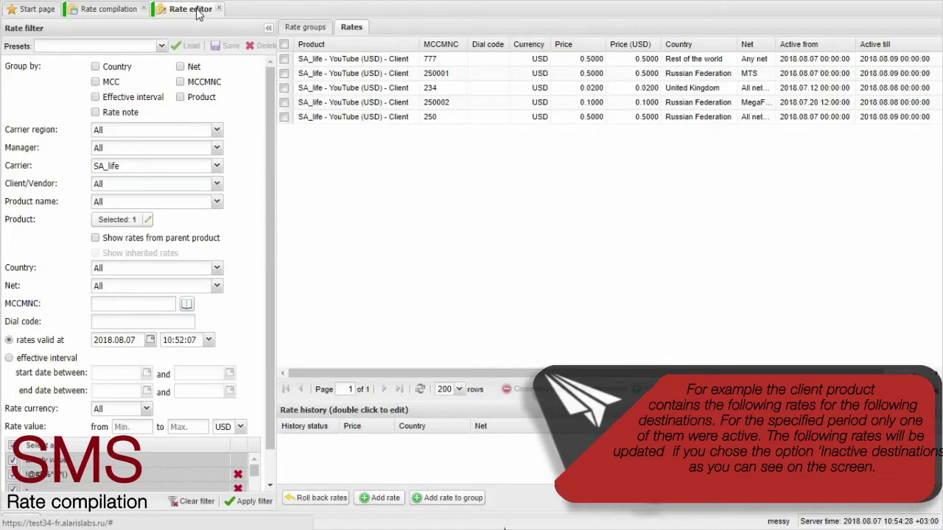
{"action": "left_click", "coordinate": [120, 12]}
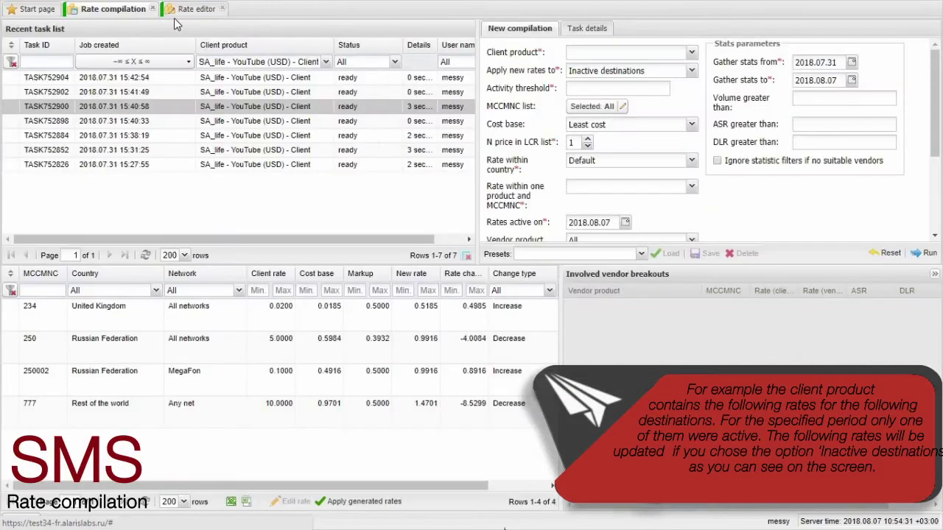
{"action": "left_click", "coordinate": [583, 30]}
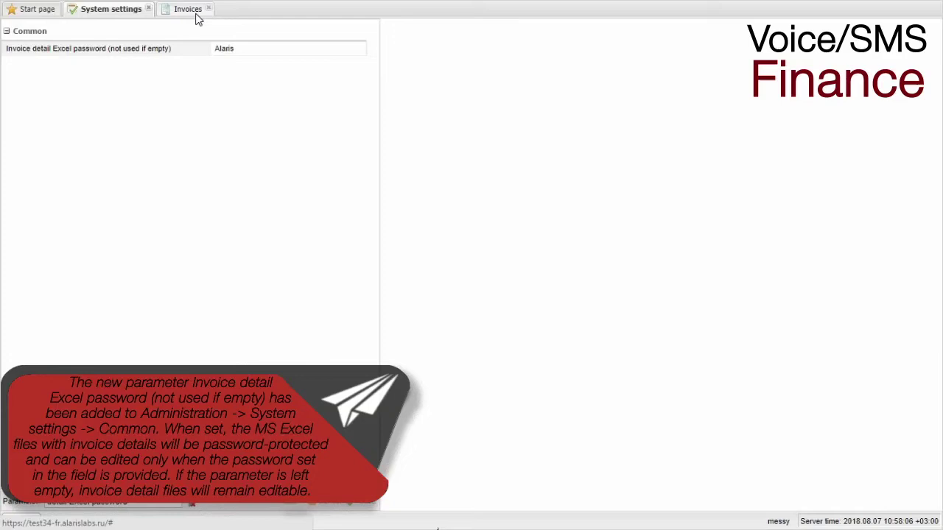
View the Invoices list and clear the Invoice detail Excel password parameter in System settings.
{"action": "left_click", "coordinate": [196, 13]}
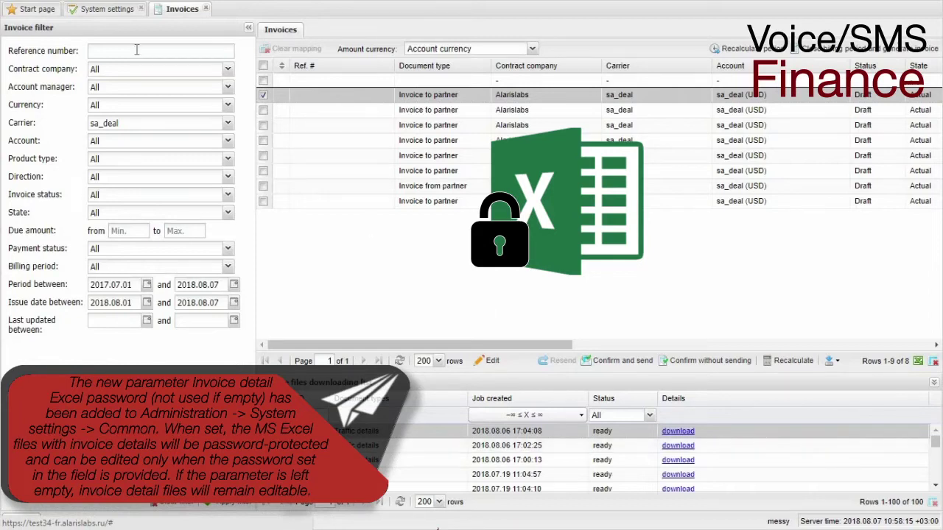
{"action": "left_click", "coordinate": [109, 10]}
{"action": "left_click", "coordinate": [239, 46]}
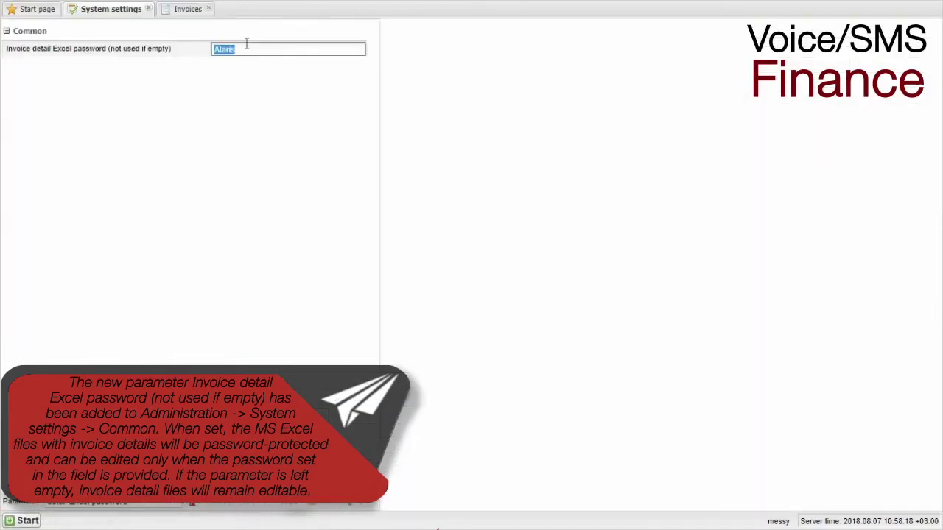
{"action": "key", "text": "BackSpace"}
{"action": "key", "text": "Return"}
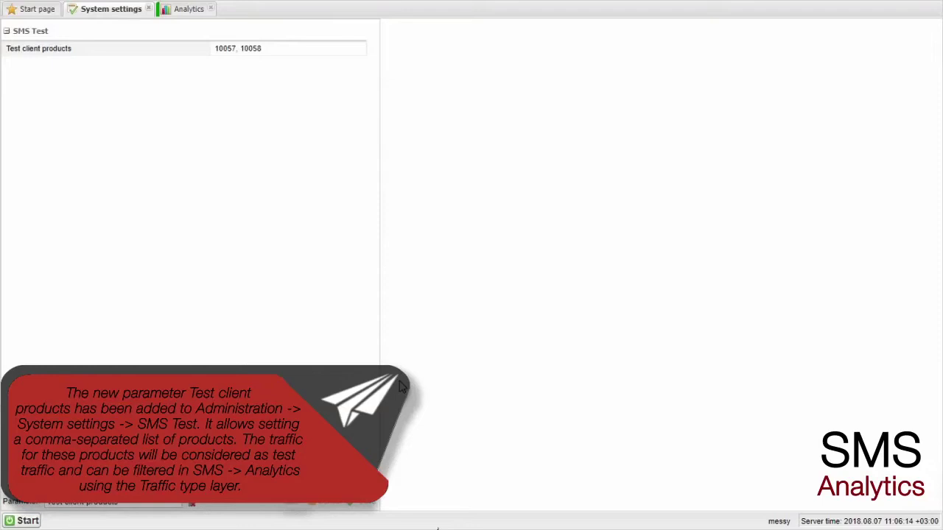
Open SMS Analytics from the Test client products parameter in System settings.
{"action": "left_click", "coordinate": [181, 11]}
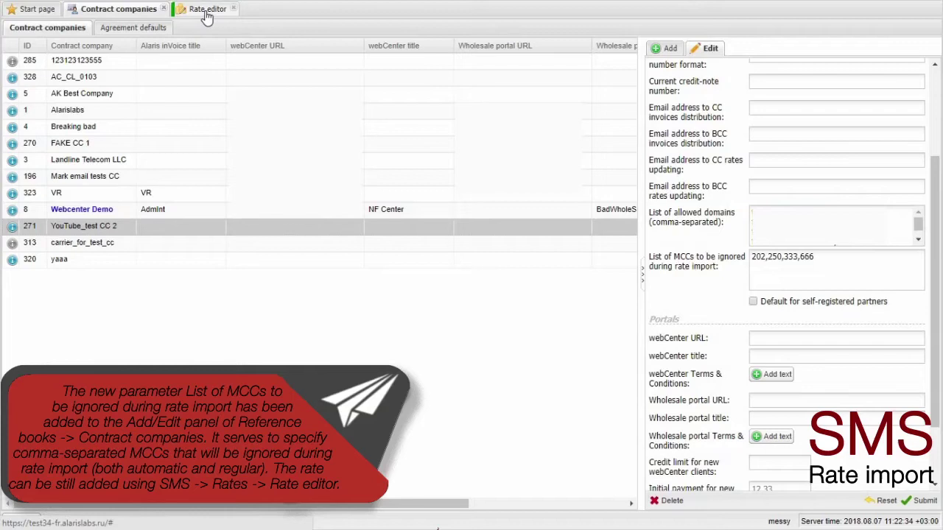
Open the SMS Rate editor and start adding a rate.
{"action": "left_click", "coordinate": [206, 9]}
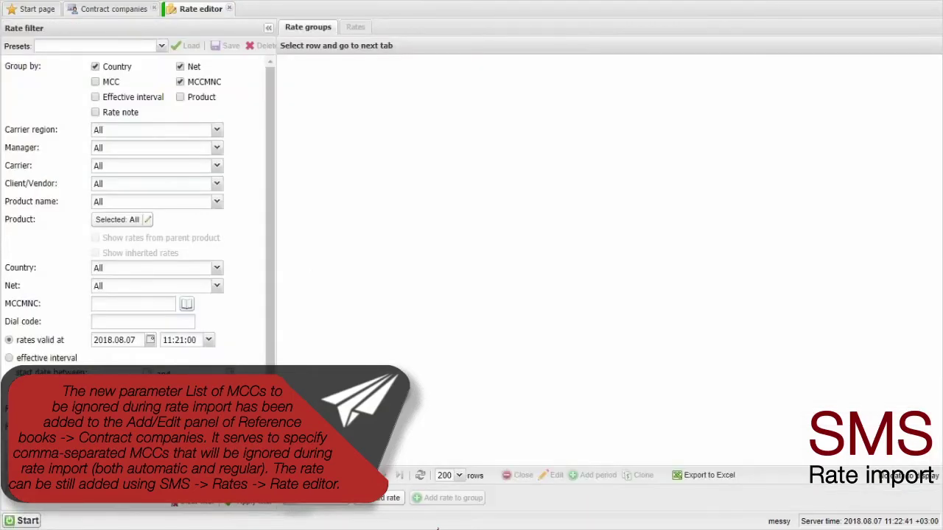
{"action": "left_click", "coordinate": [389, 498]}
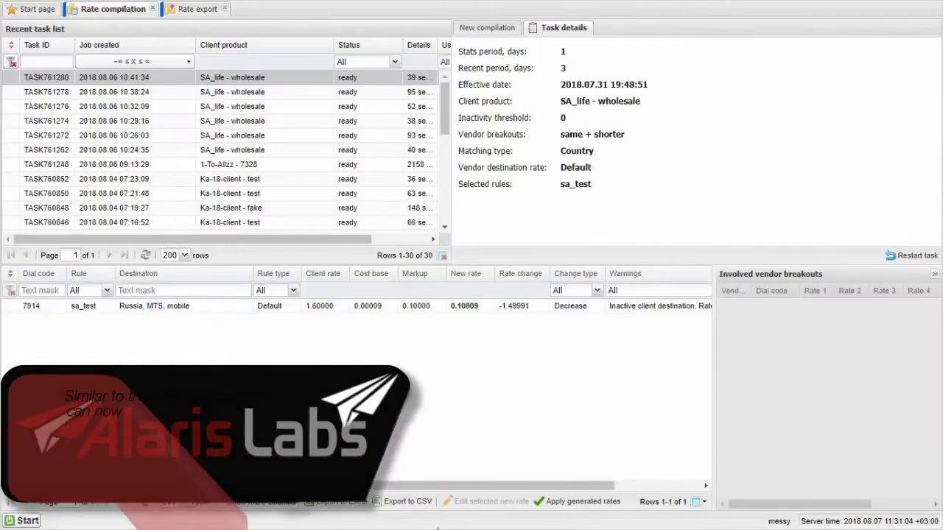
Apply the generated voice rates to SA_life - wholesale (USD) - Client with a rate update sent to the client.
{"action": "left_click", "coordinate": [606, 504]}
{"action": "left_click", "coordinate": [476, 221]}
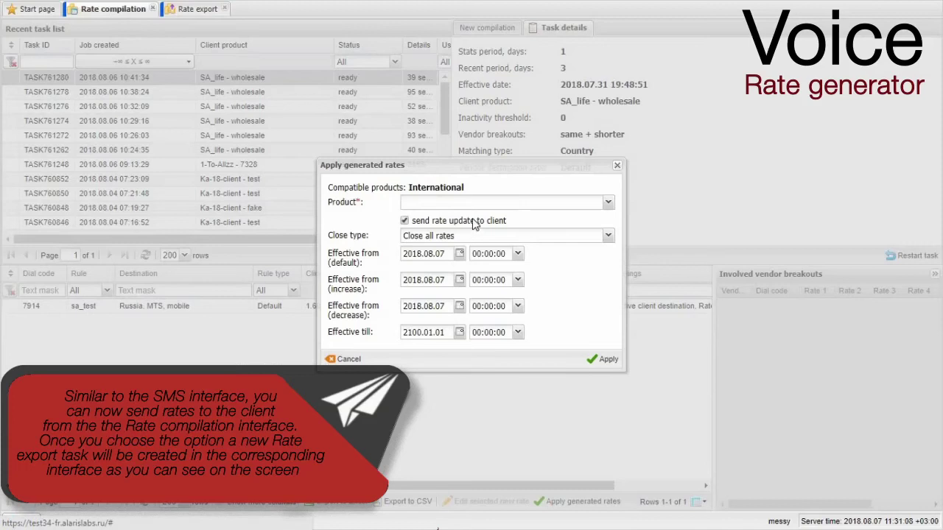
{"action": "left_click", "coordinate": [484, 202]}
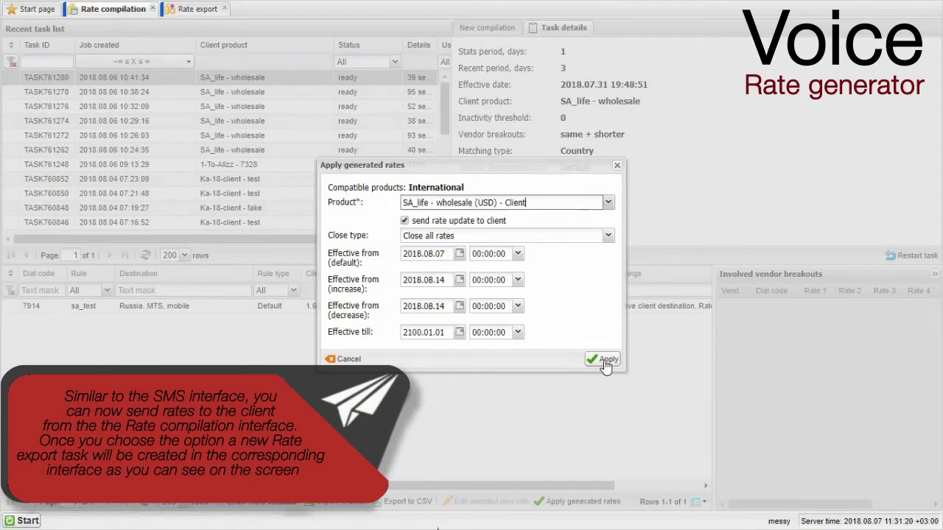
{"action": "left_click", "coordinate": [605, 361]}
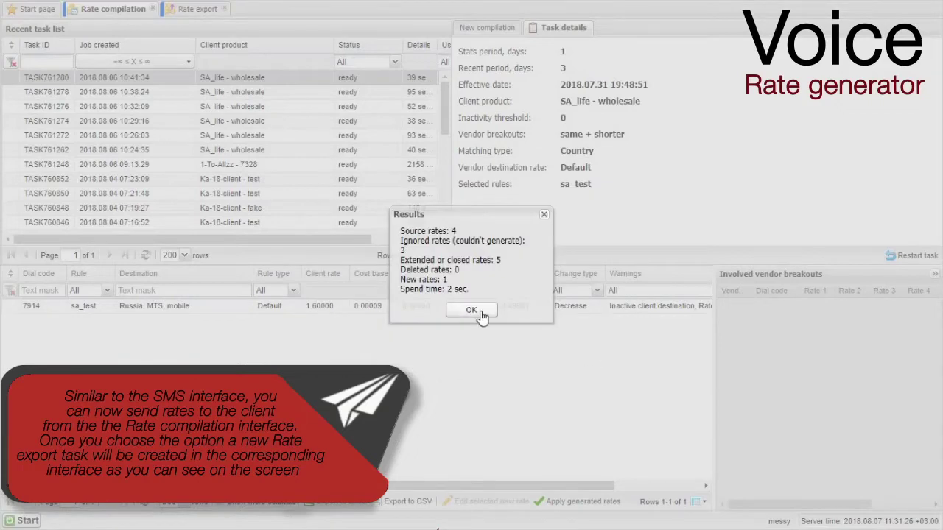
{"action": "left_click", "coordinate": [471, 311]}
Refresh the voice Rate export task list to check the new wholesale export task.
{"action": "left_click", "coordinate": [192, 9]}
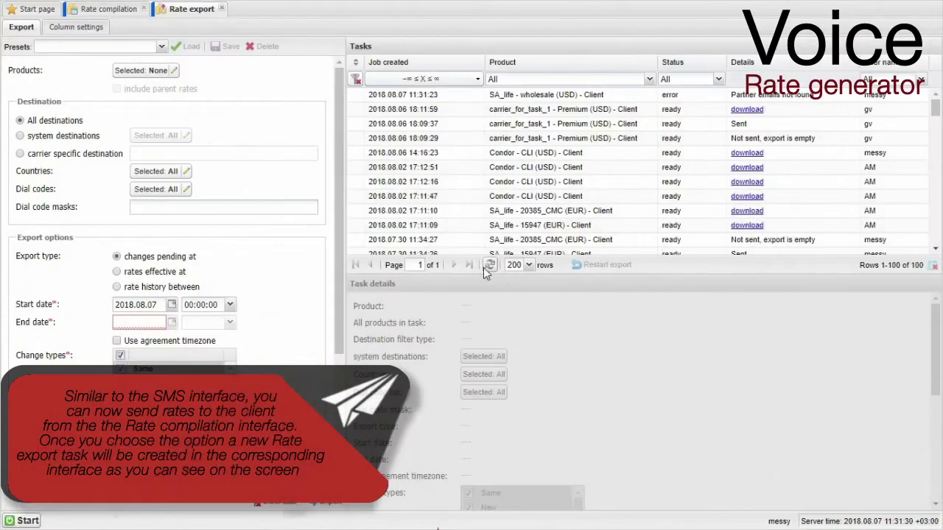
{"action": "left_click", "coordinate": [485, 268]}
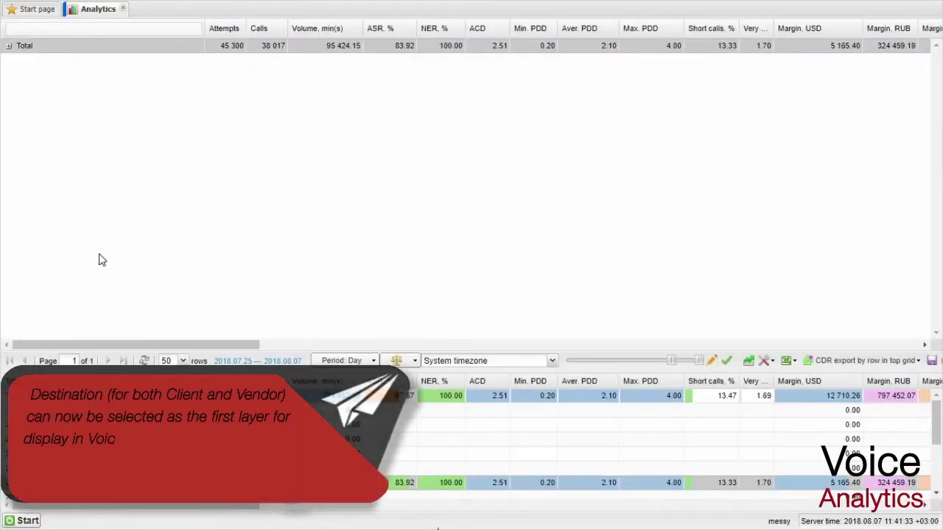
Break down the Total row in Voice Analytics by the client-side Destination layer.
{"action": "left_click", "coordinate": [8, 47]}
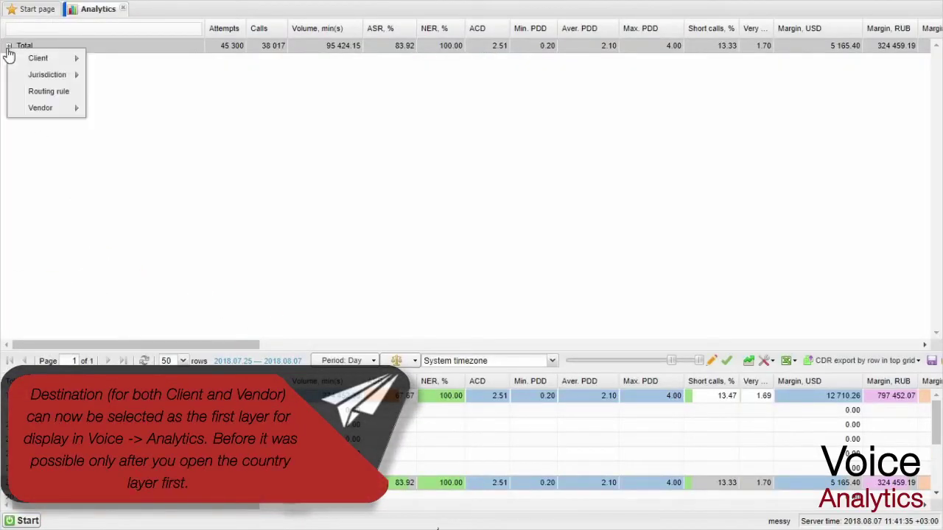
{"action": "mouse_move", "coordinate": [18, 59]}
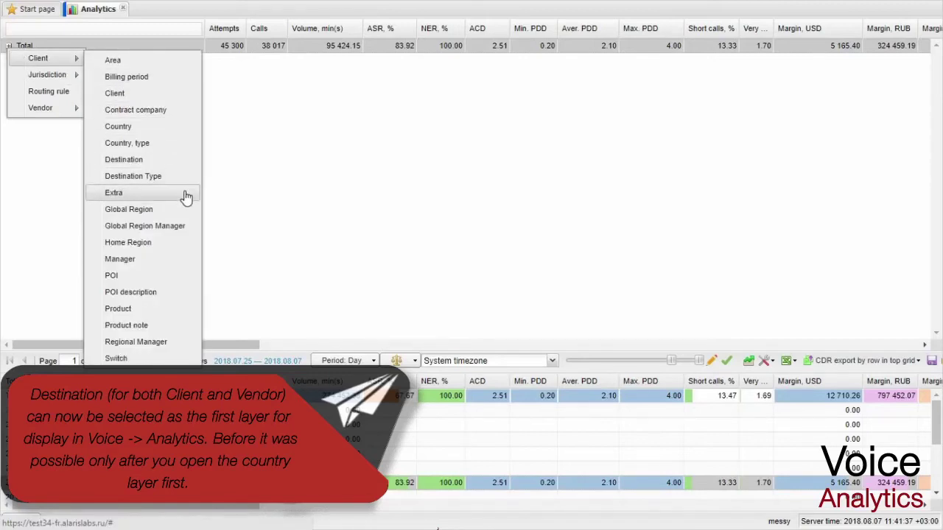
{"action": "left_click", "coordinate": [186, 160]}
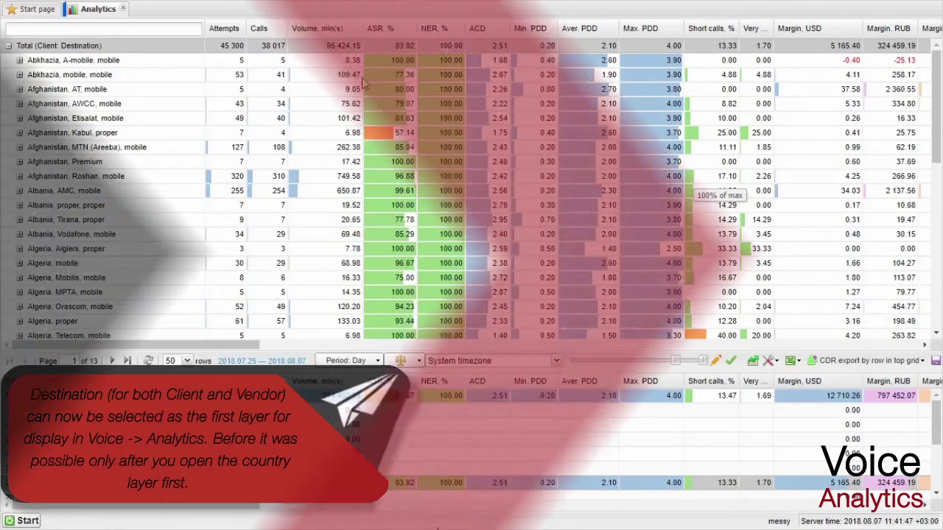
{"action": "scroll", "coordinate": [278, 101], "scroll_direction": "down", "scroll_amount": 2}
{"action": "scroll", "coordinate": [276, 96], "scroll_direction": "down", "scroll_amount": 4}
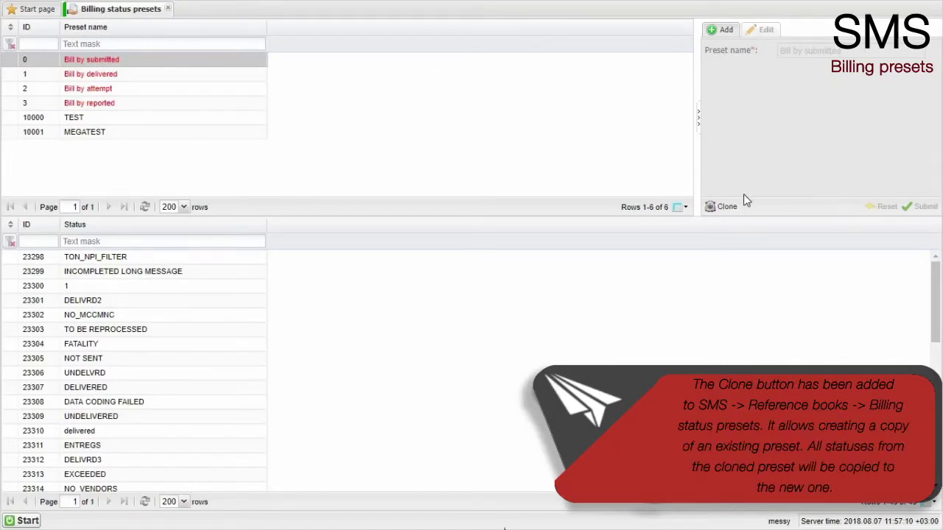
Clone the Bill by submitted billing status preset under the name Test and select the copy.
{"action": "left_click", "coordinate": [726, 207]}
{"action": "type", "text": "TE"}
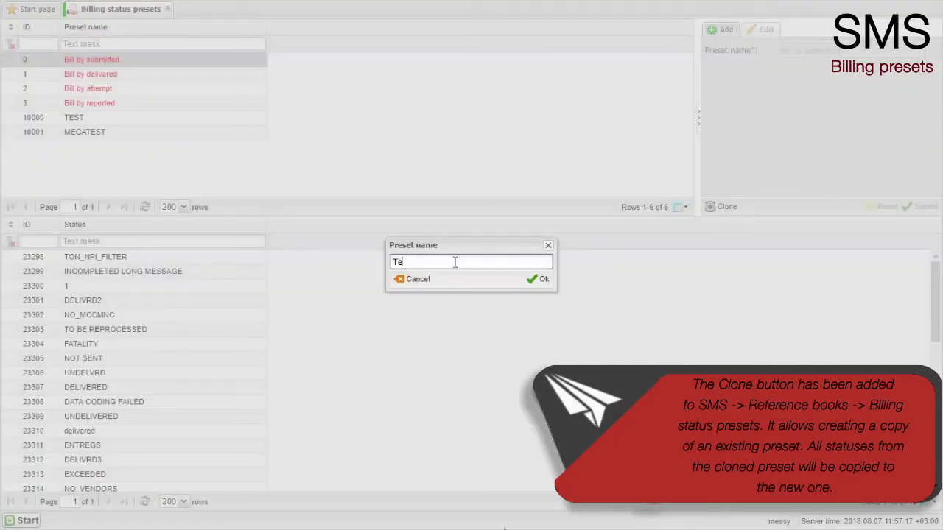
{"action": "left_click", "coordinate": [538, 280]}
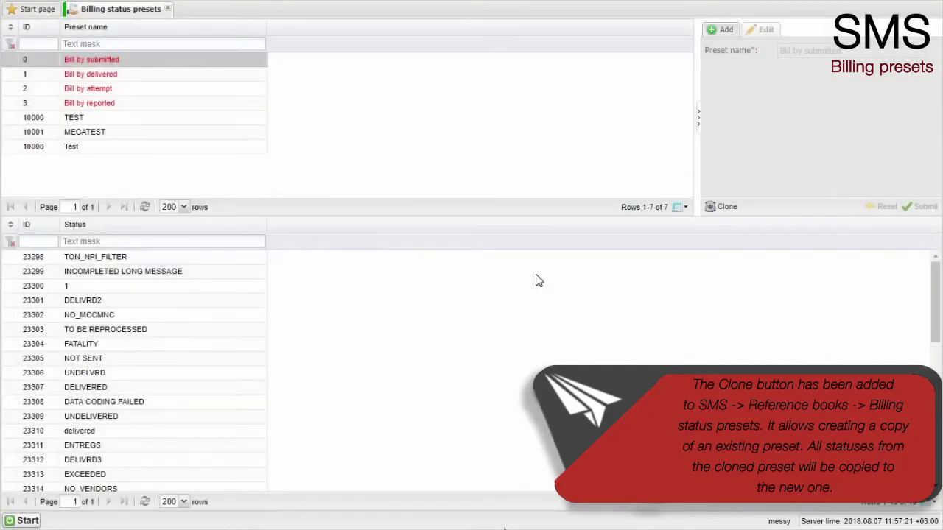
{"action": "left_click", "coordinate": [224, 150]}
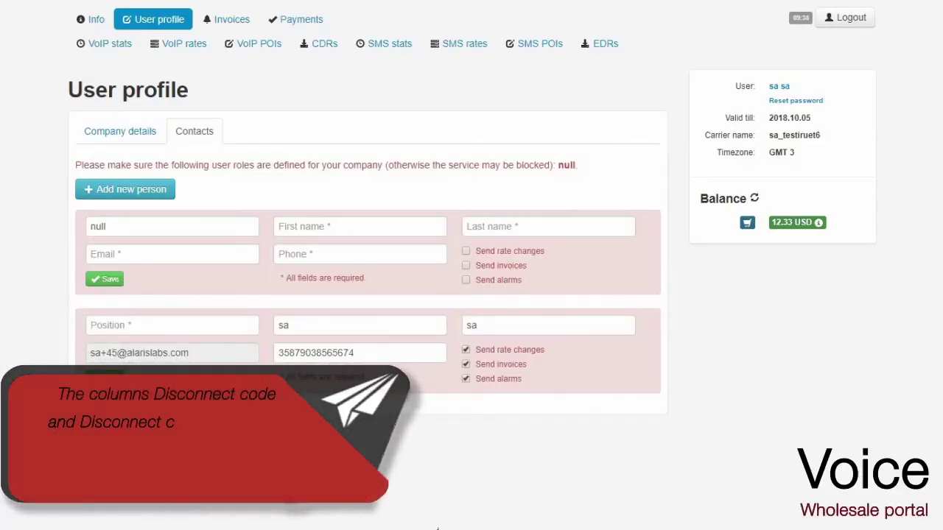
Open the CDRs page of the Wholesale portal.
{"action": "left_click", "coordinate": [344, 46]}
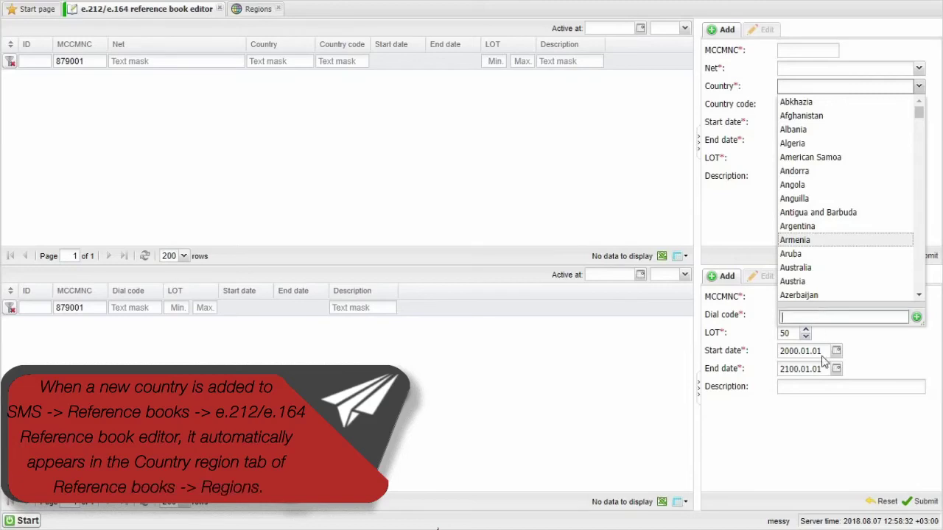
Enter Alaris Country as a new country in the e.212/e.164 reference book editor and open Regions to check it.
{"action": "type", "text": "Alaris Country"}
{"action": "left_click", "coordinate": [262, 10]}
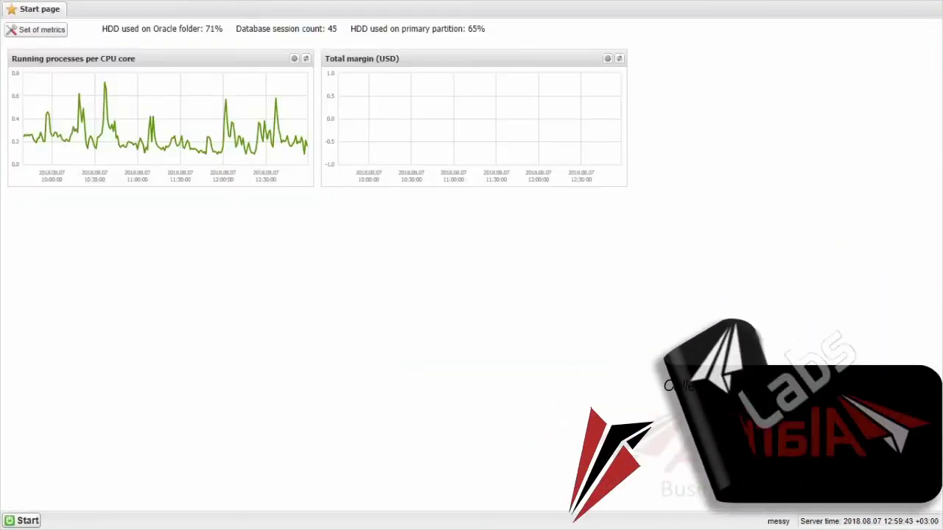
{"action": "left_click", "coordinate": [28, 521]}
{"action": "mouse_move", "coordinate": [63, 406]}
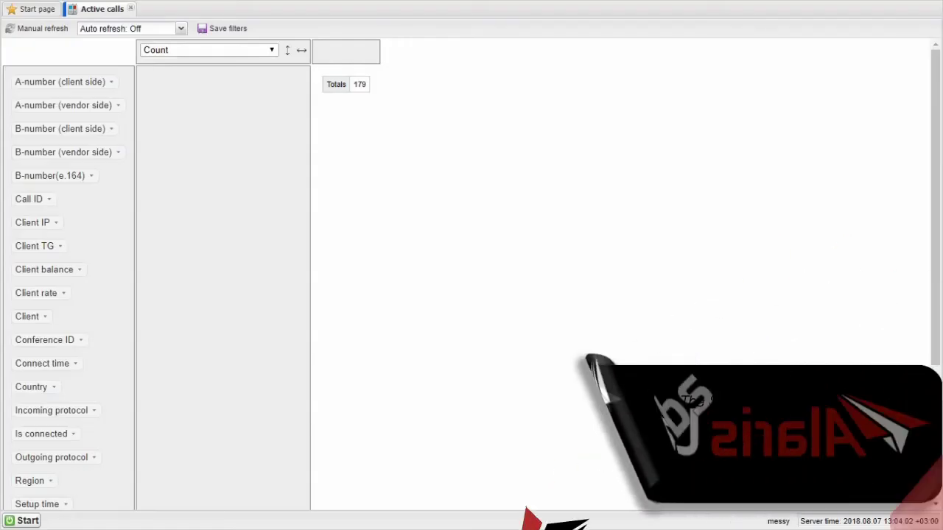
Add the Switch name parameter as a row grouping of the Active calls table.
{"action": "scroll", "coordinate": [37, 291], "scroll_direction": "down", "scroll_amount": 3}
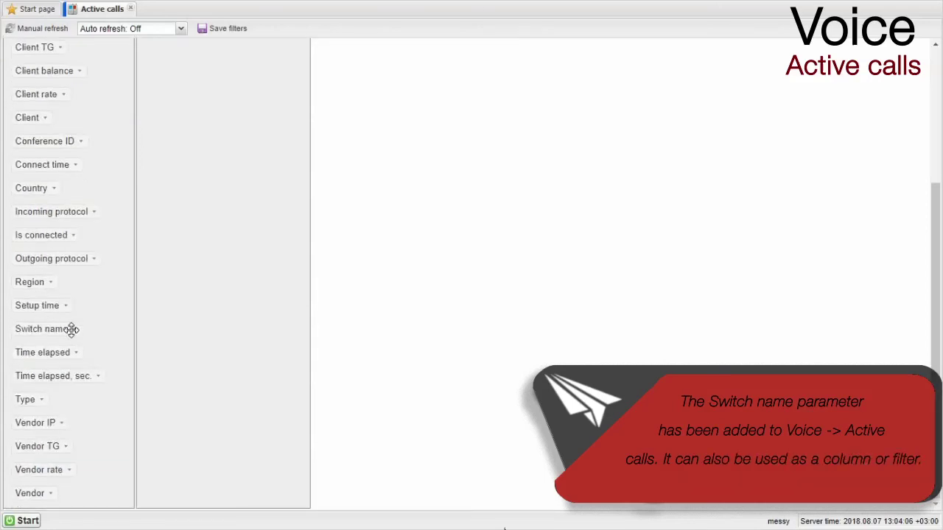
{"action": "left_click_drag", "start_coordinate": [70, 329], "coordinate": [186, 326]}
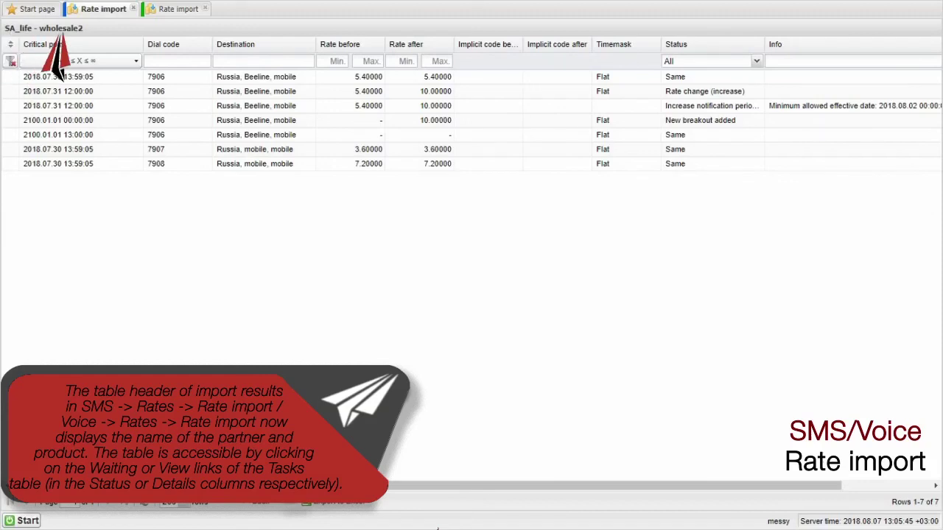
View the SMS Rate import results table for se_client - WHOLESALE.
{"action": "left_click", "coordinate": [165, 14]}
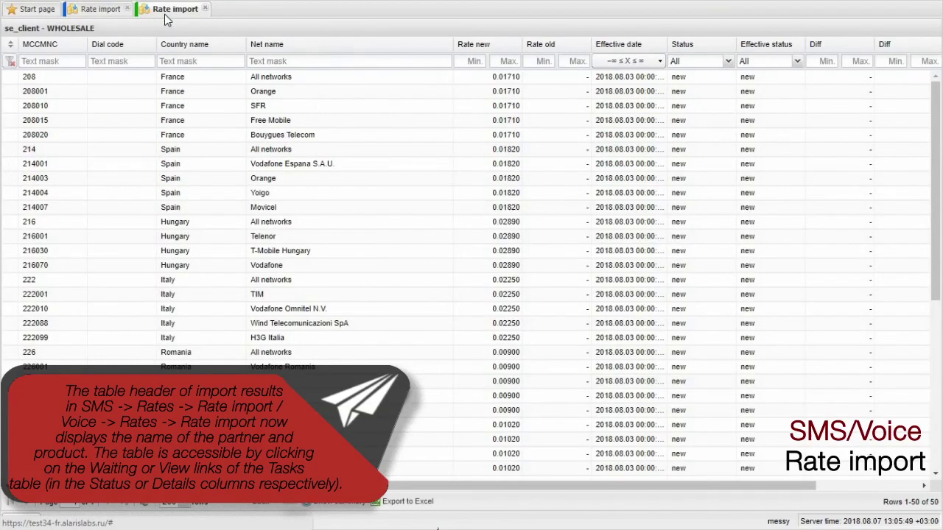